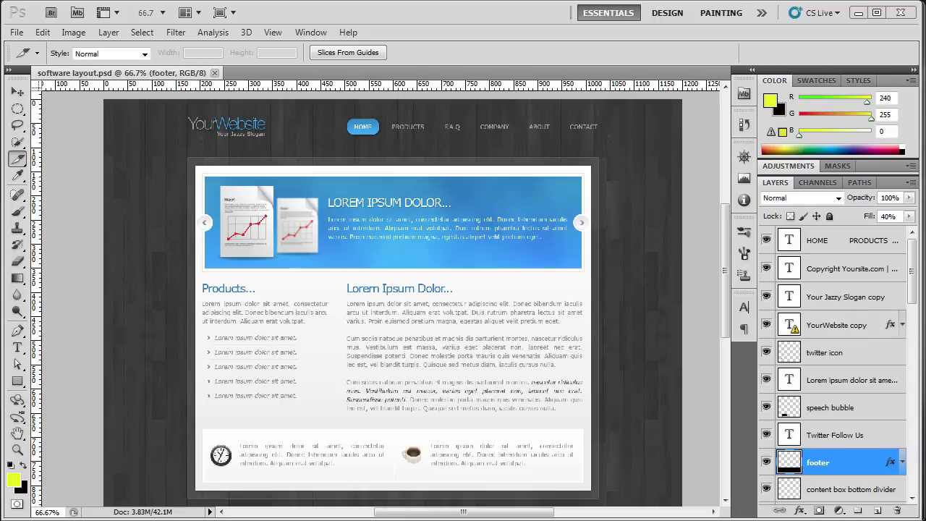
Switch to the Move tool (V) and scroll up toward the wood background layer.
key("v")
scroll(393, 289, "up", 1)
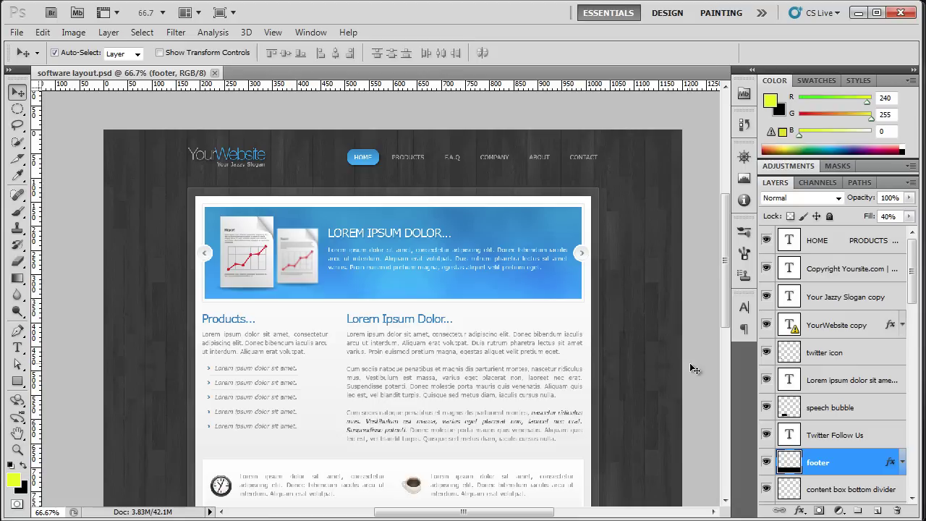
left_click(668, 327)
key("ctrl+1")
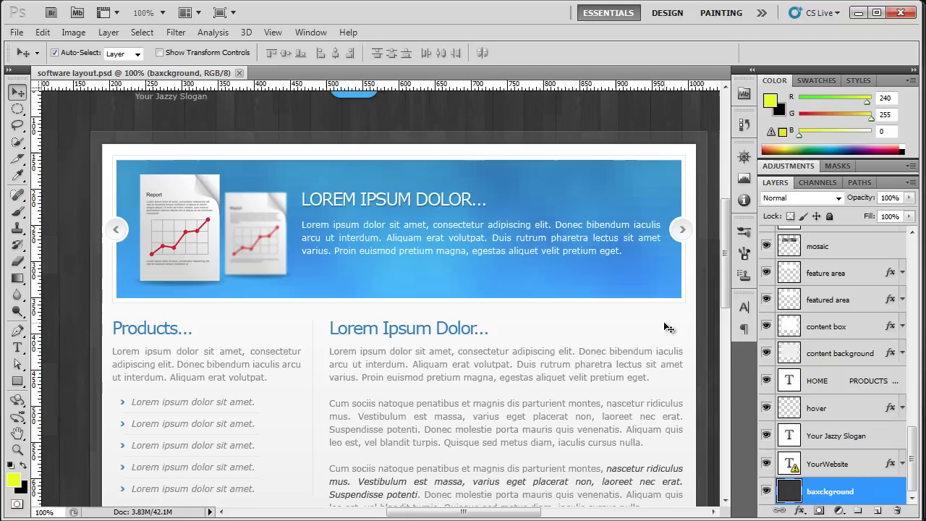
left_click_drag(337, 268, 575, 382)
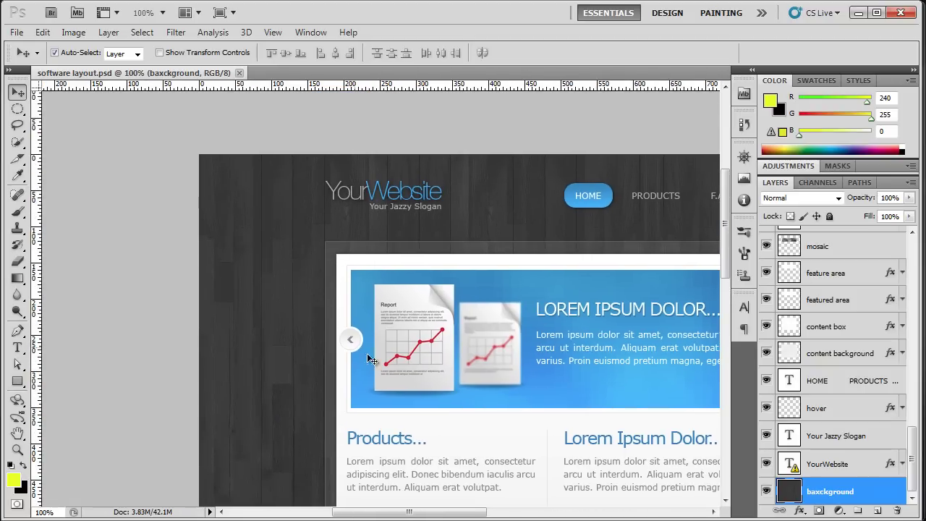
left_click_drag(313, 437, 273, 388)
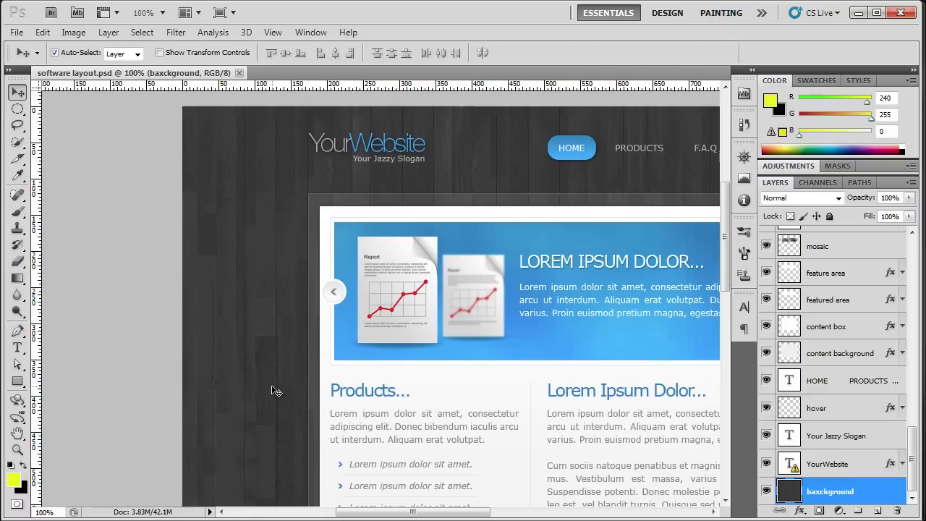
key("ctrl+minus")
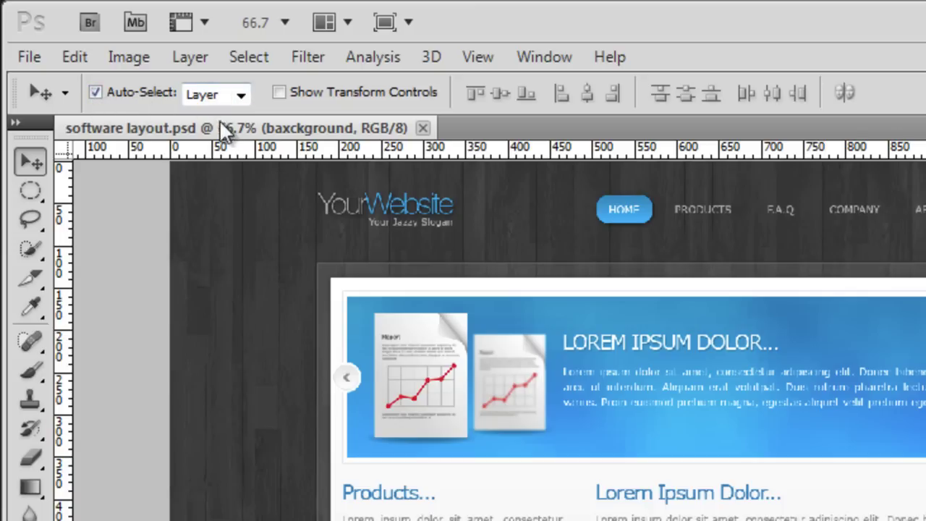
Set the Move tool's Auto-Select target to Layer and zoom the layout to 100%.
left_click(242, 95)
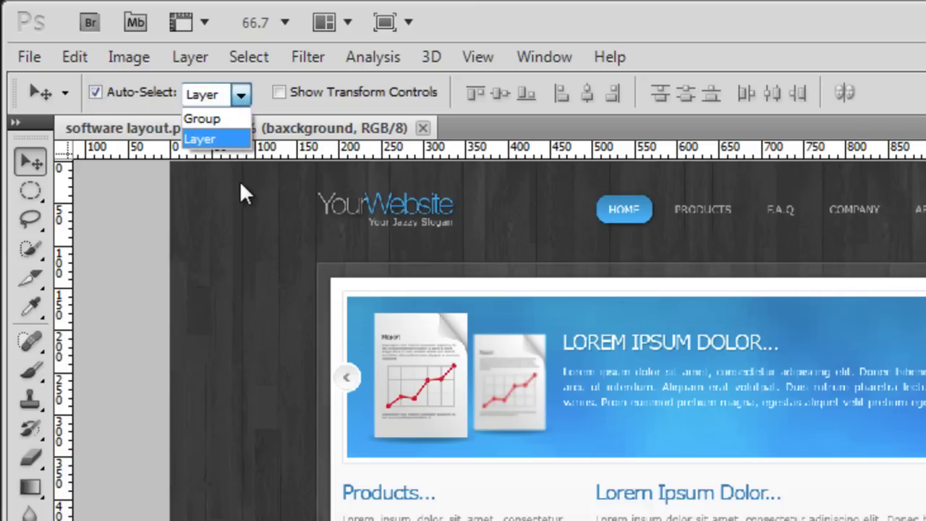
left_click(226, 136)
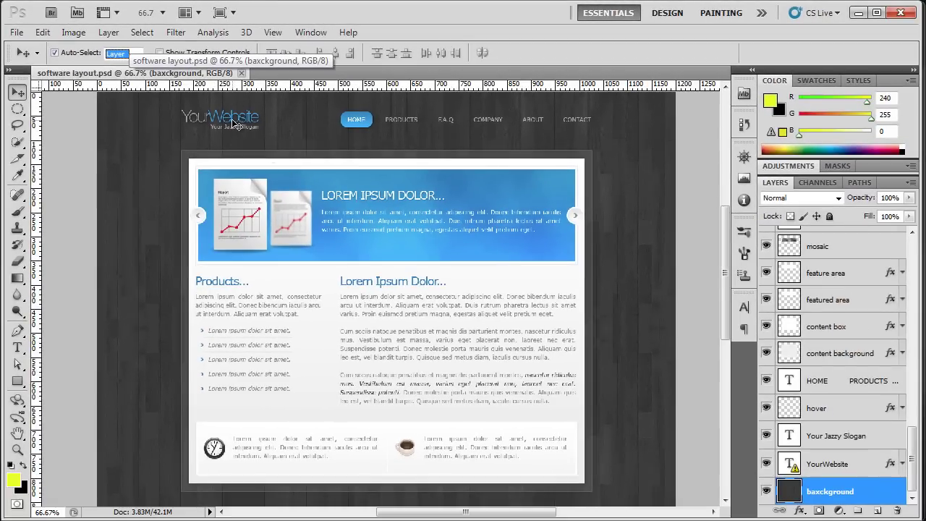
key("ctrl+plus")
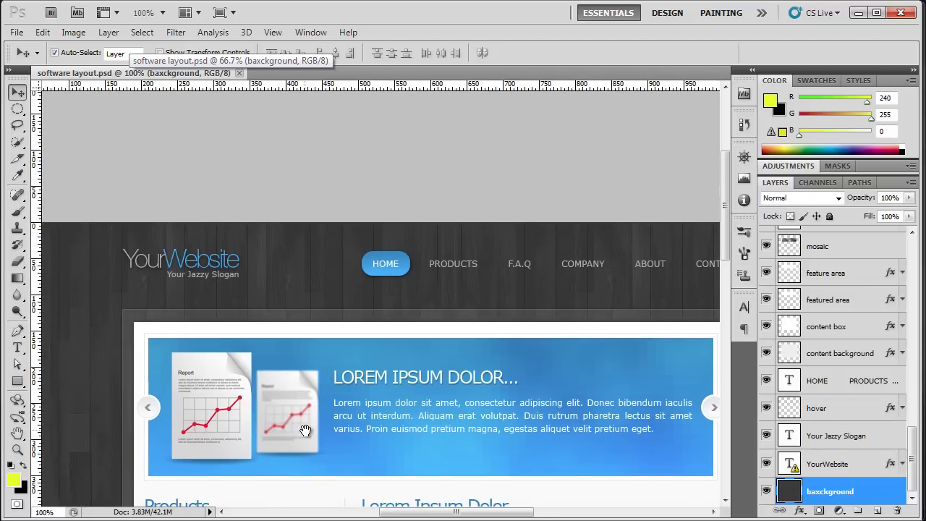
Hide the YourWebsite logo, Jazzy Slogan, navigation links and blue hover pill, then select the left slider arrow.
left_click(204, 266)
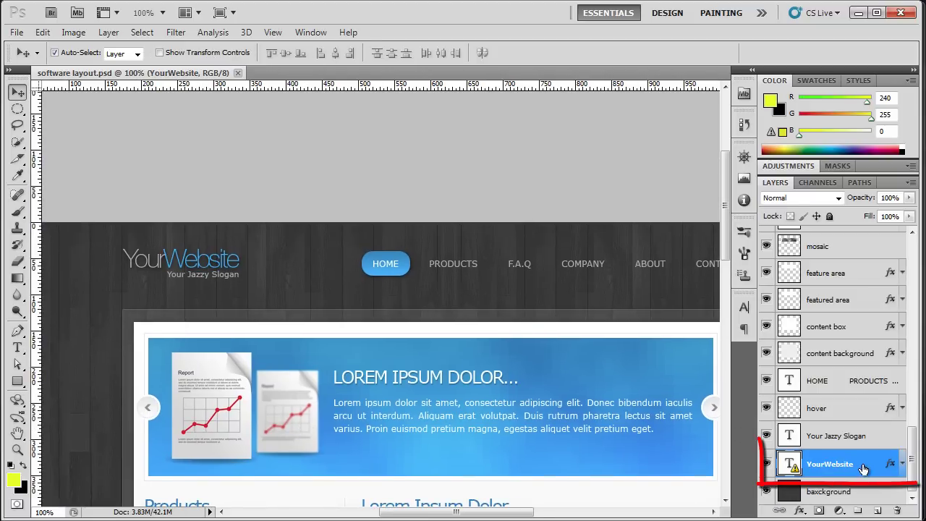
left_click(767, 464)
left_click(199, 280)
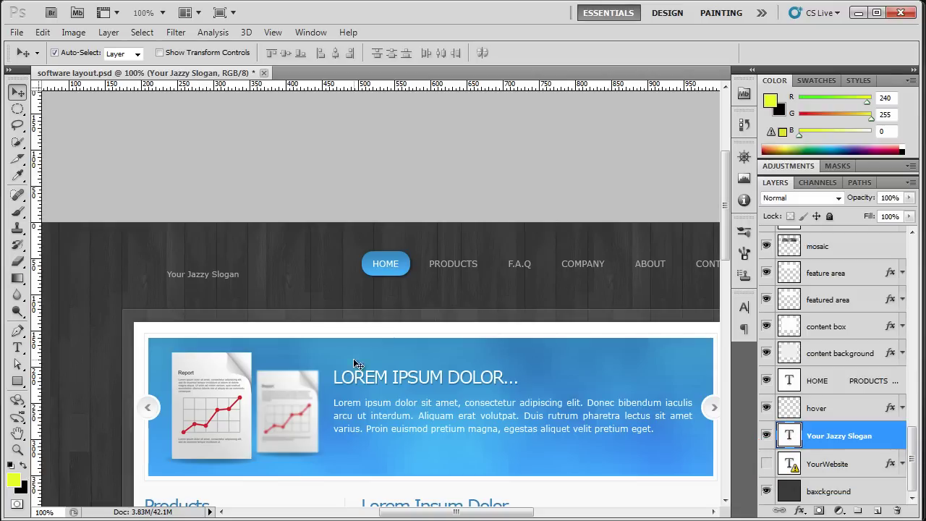
left_click(767, 436)
left_click(385, 264)
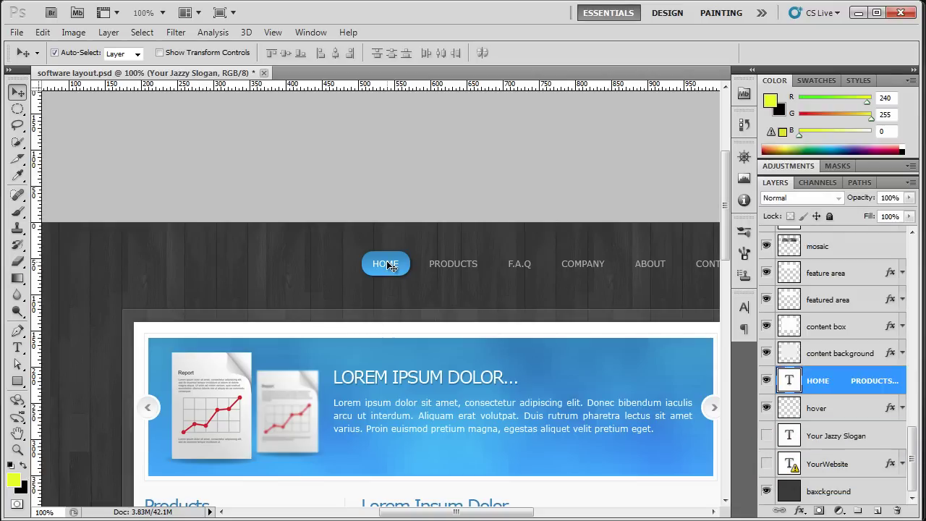
left_click(766, 381)
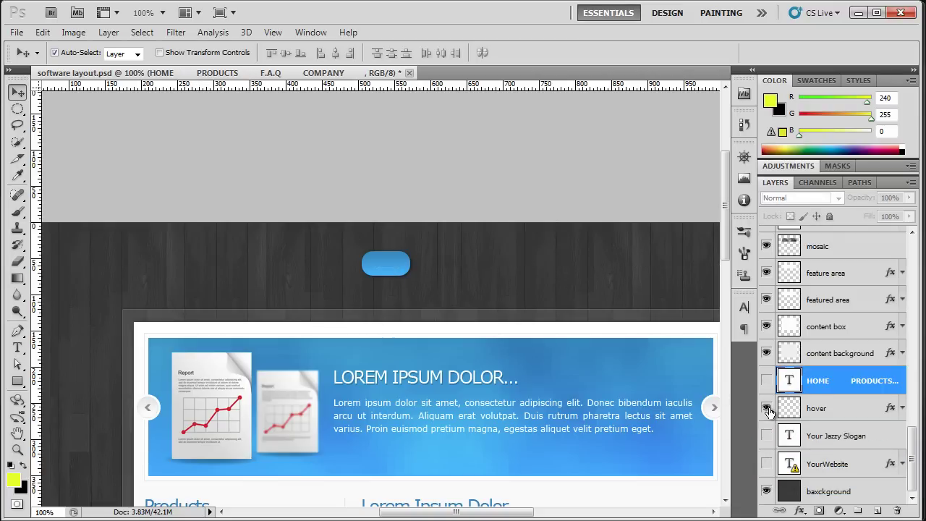
left_click(766, 409)
scroll(587, 294, "down", 4)
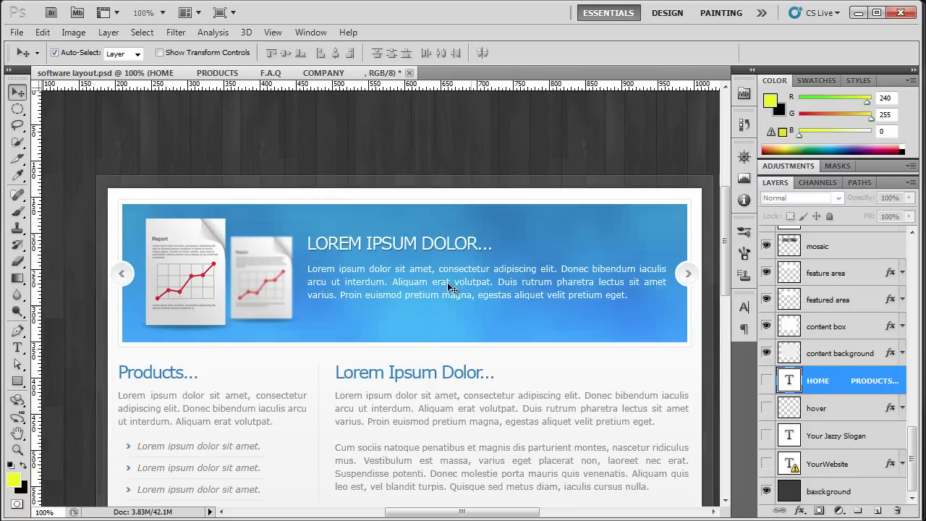
left_click(122, 273)
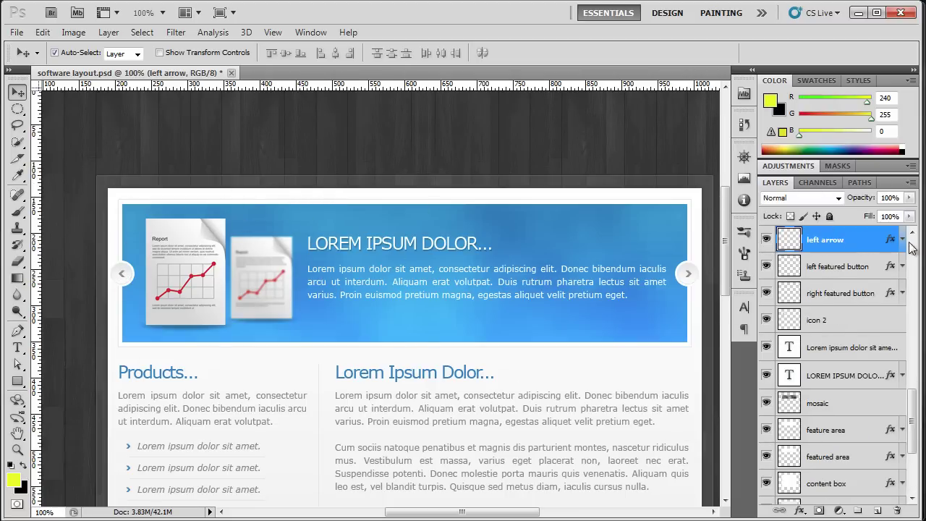
Hide the left slider arrow layer and switch to the Slice Tool from the Crop tool flyout.
left_click(767, 241)
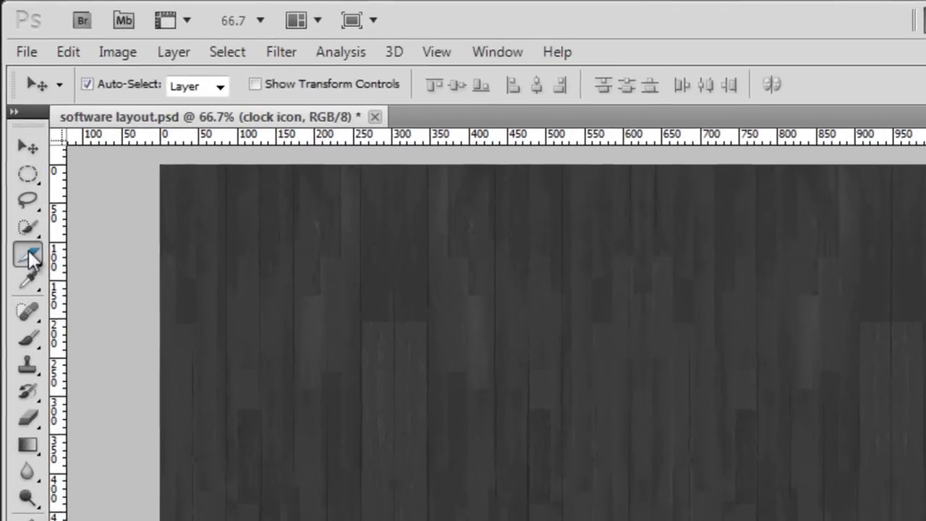
left_click(18, 158)
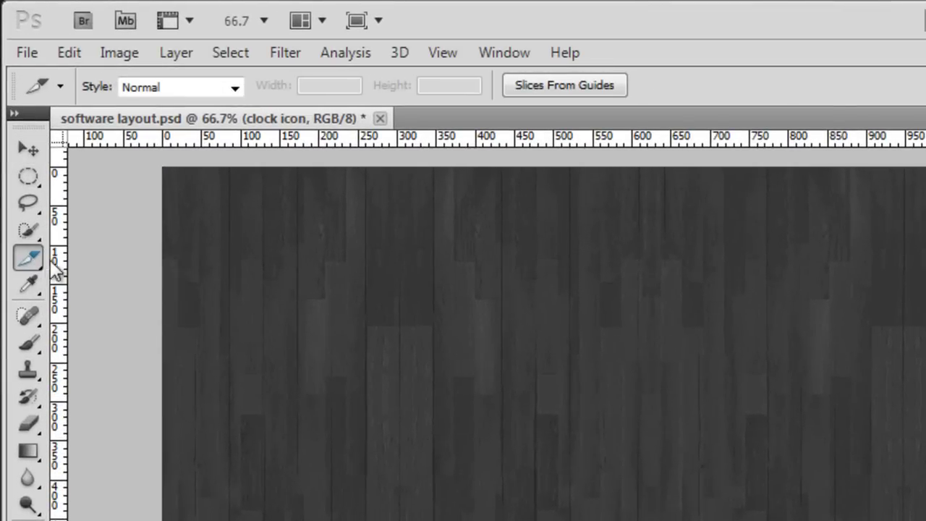
right_click(36, 259)
left_click(81, 255)
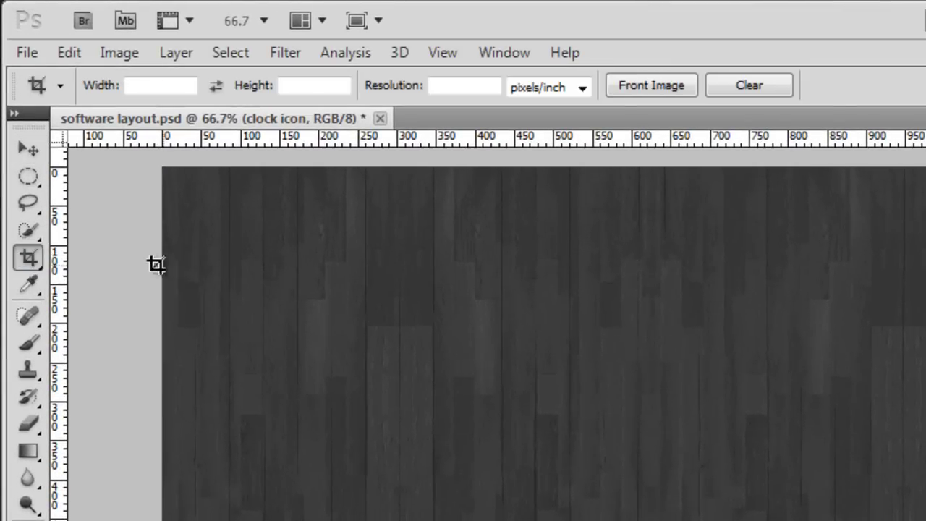
right_click(32, 256)
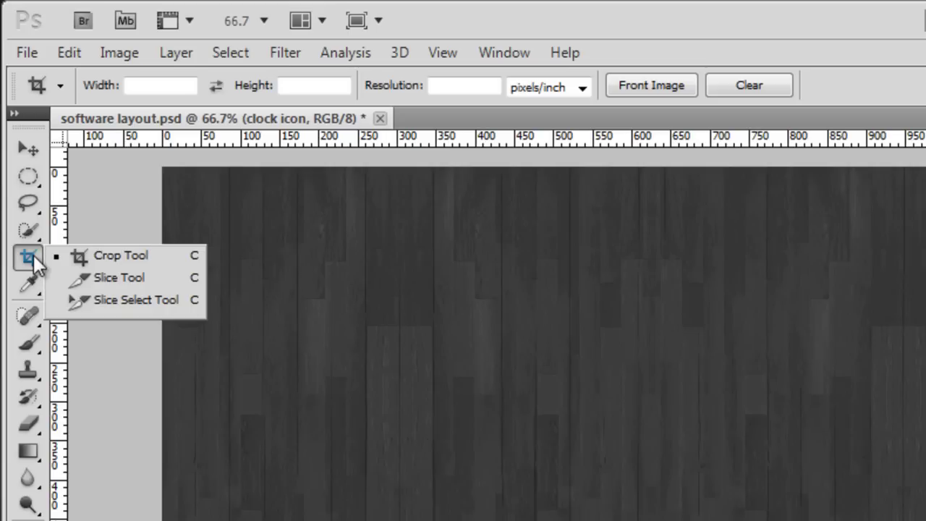
left_click(106, 281)
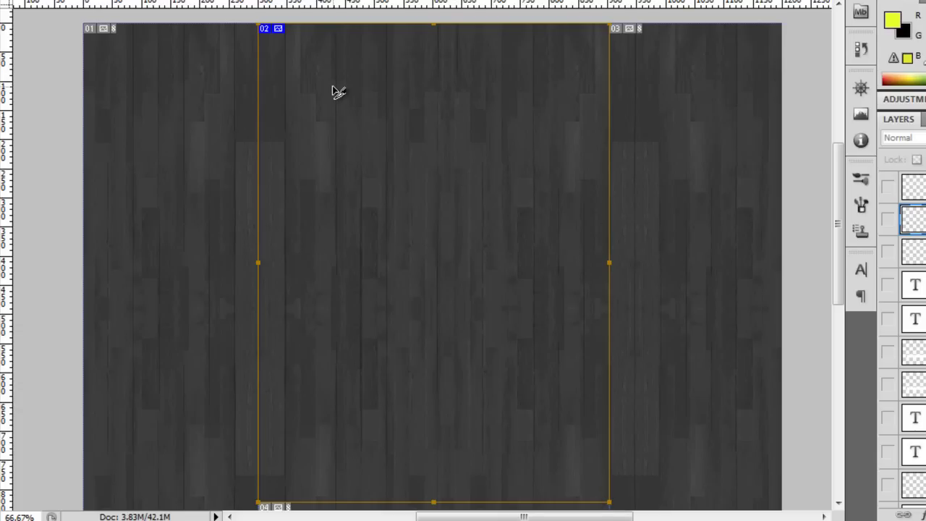
Replace the name of slice 02 (software layout_02) with 'BG' in Slice Options.
double_click(363, 145)
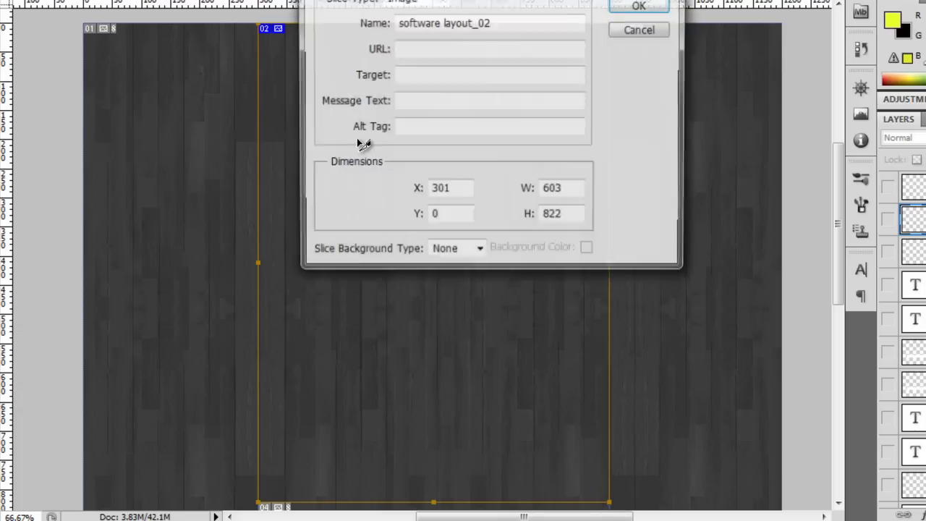
left_click_drag(548, 4, 527, 138)
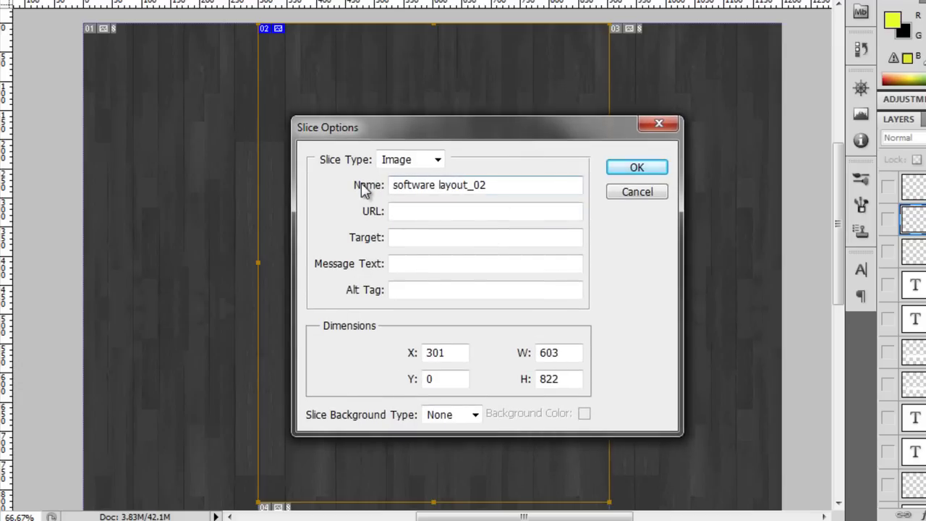
left_click_drag(499, 185, 306, 194)
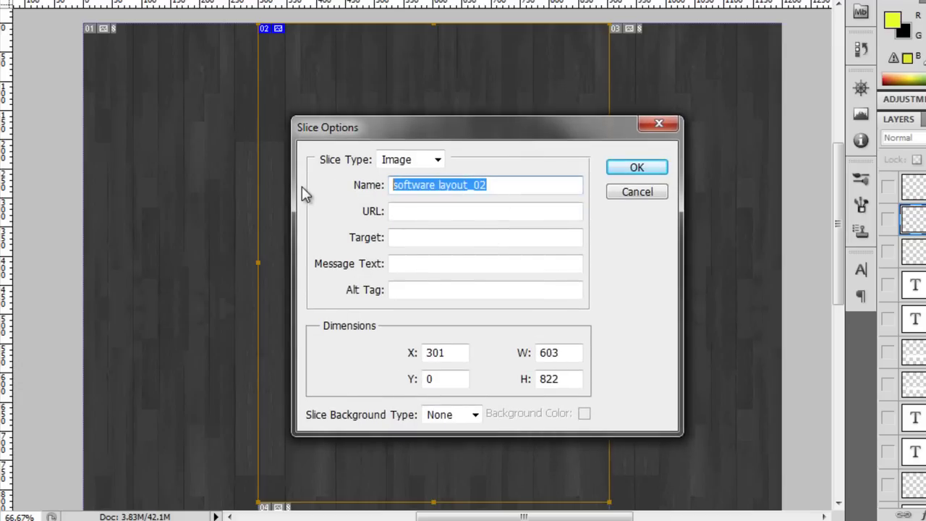
type("BG")
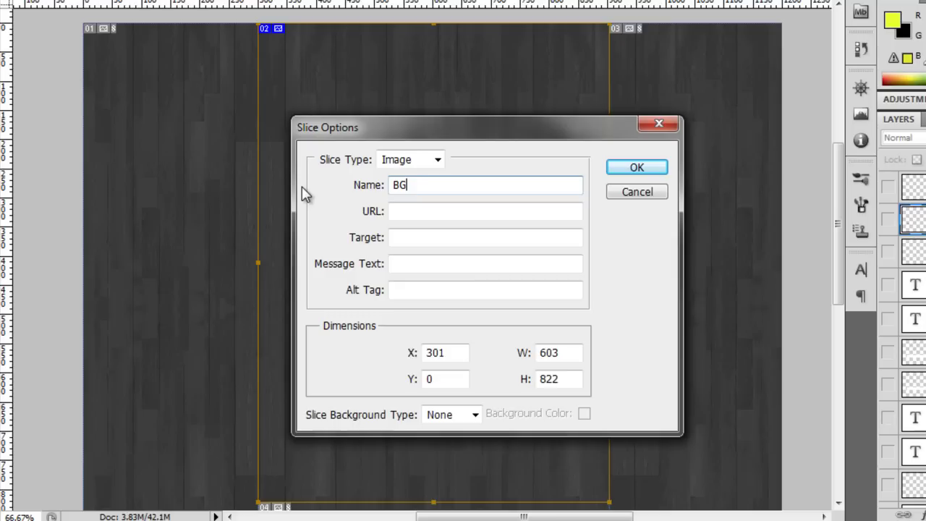
left_click(649, 178)
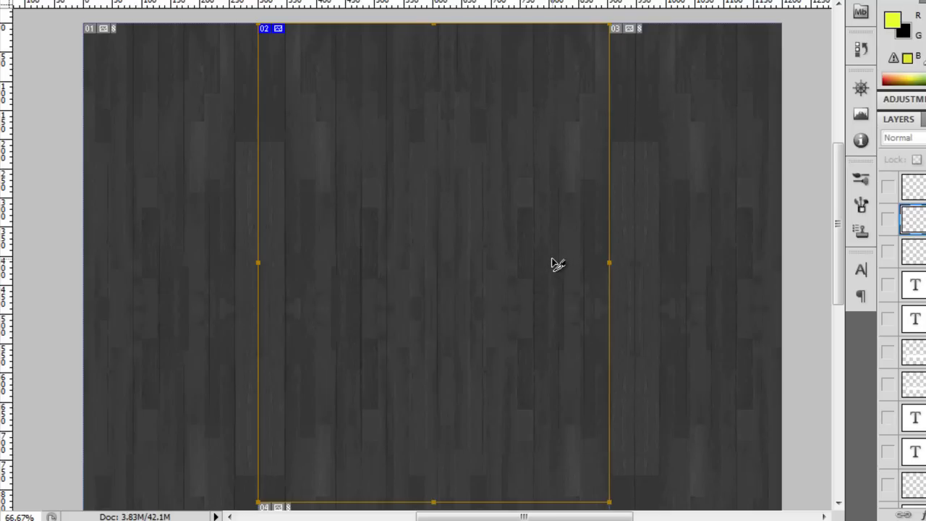
At 200% zoom, drag the BG slice's bottom edge down to the footer's top, then zoom back to 66.67%.
key("ctrl+plus")
key("ctrl+plus")
key("space")
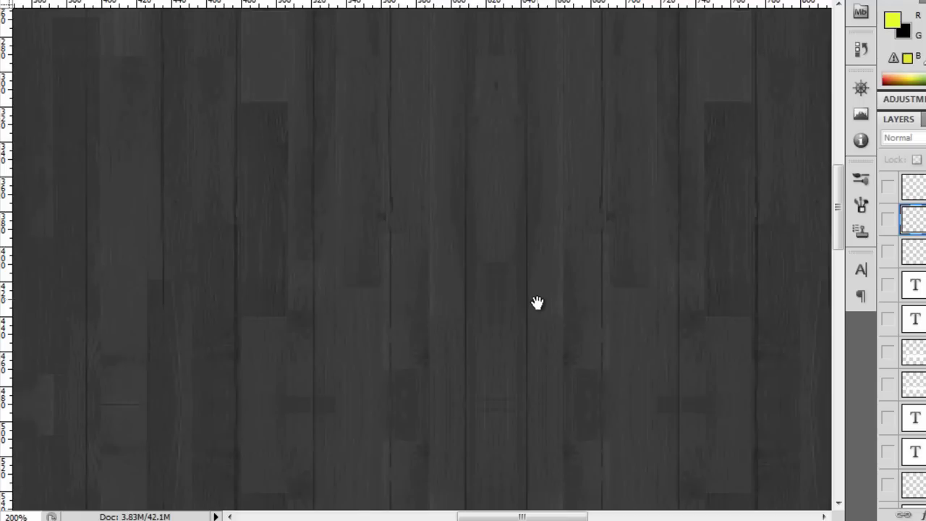
left_click_drag(536, 304, 533, 166)
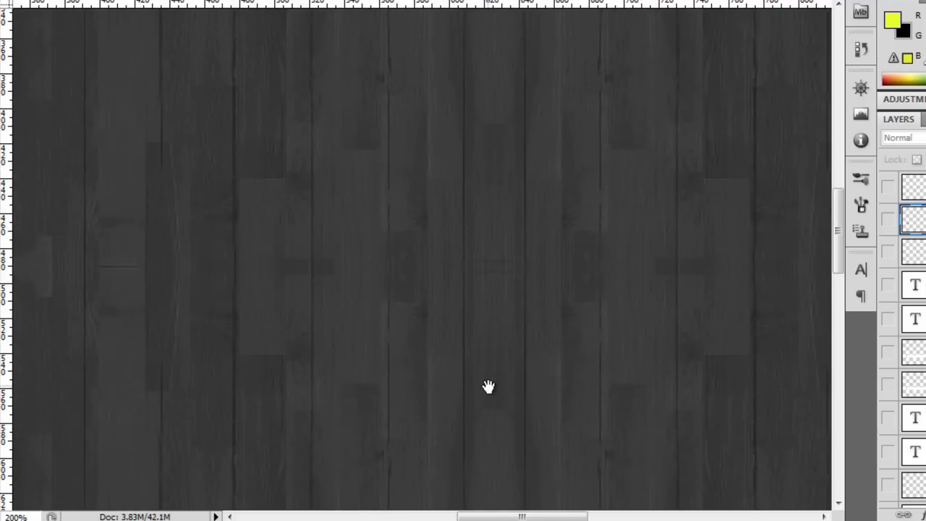
left_click_drag(487, 384, 492, 190)
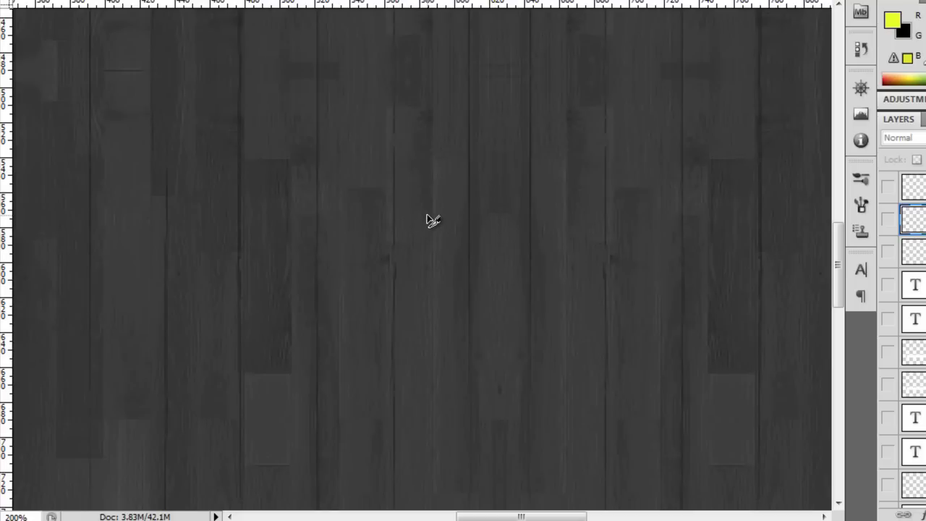
key("space")
left_click_drag(519, 315, 556, 210)
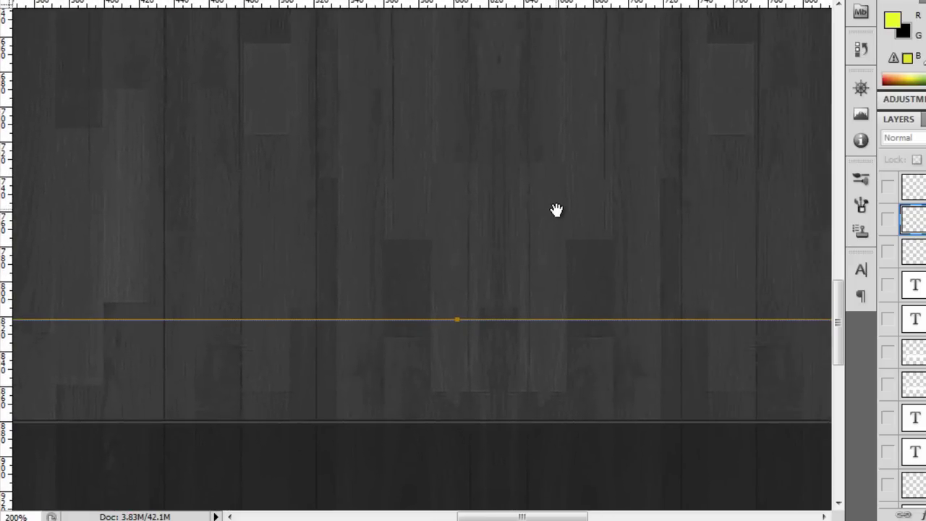
left_click_drag(517, 263, 499, 195)
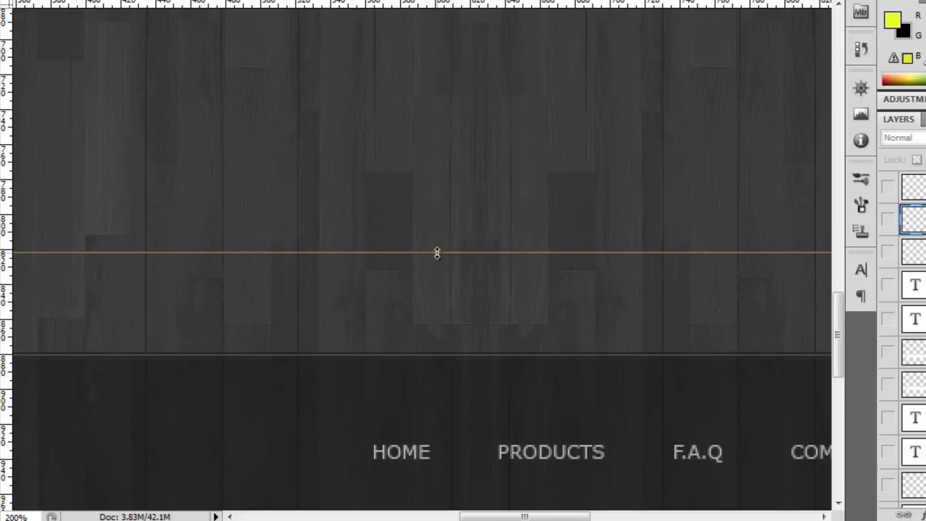
left_click_drag(438, 253, 440, 337)
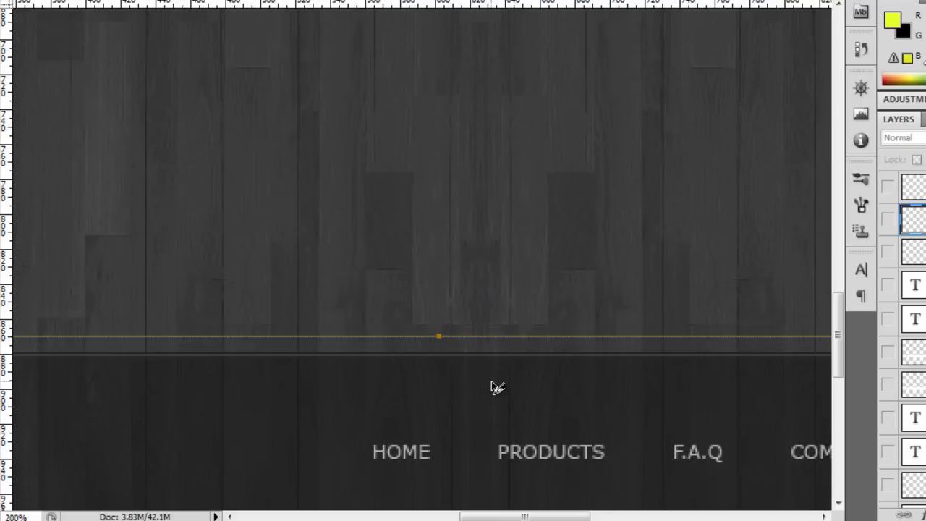
key("ctrl+minus")
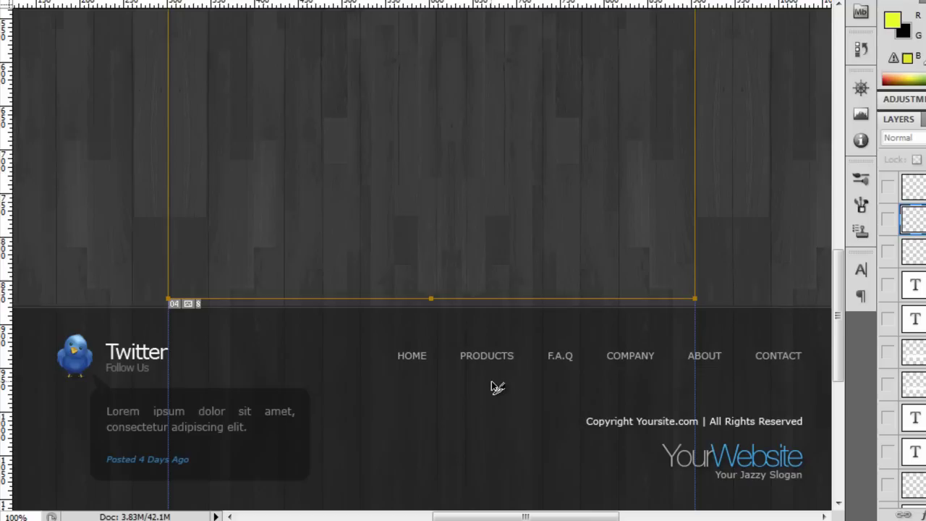
key("ctrl+minus")
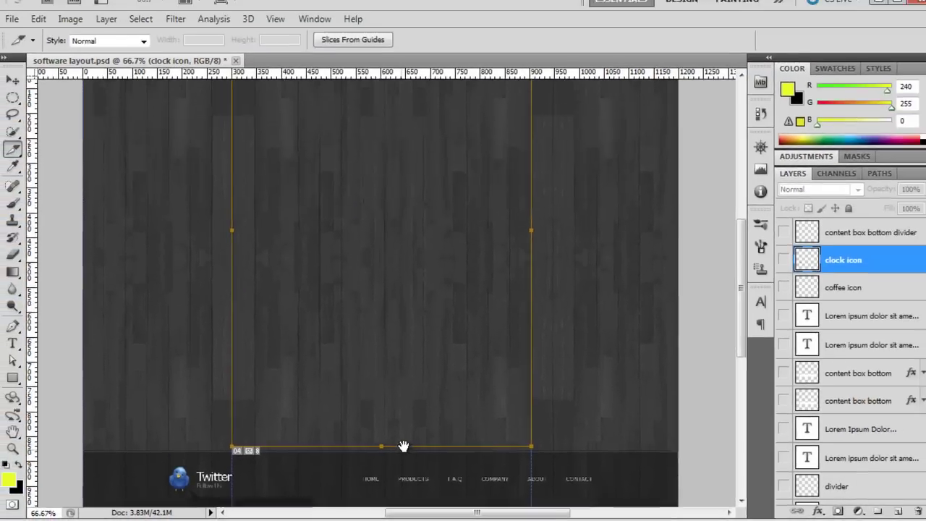
left_click_drag(403, 446, 404, 504)
key("v")
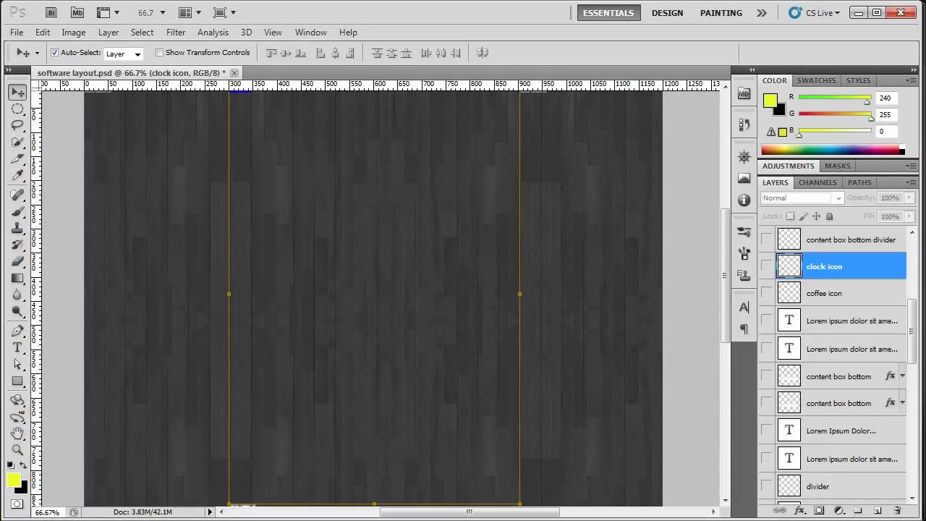
Open Save for Web & Devices, zoom the preview to 50%, and show the output format list.
left_click(17, 31)
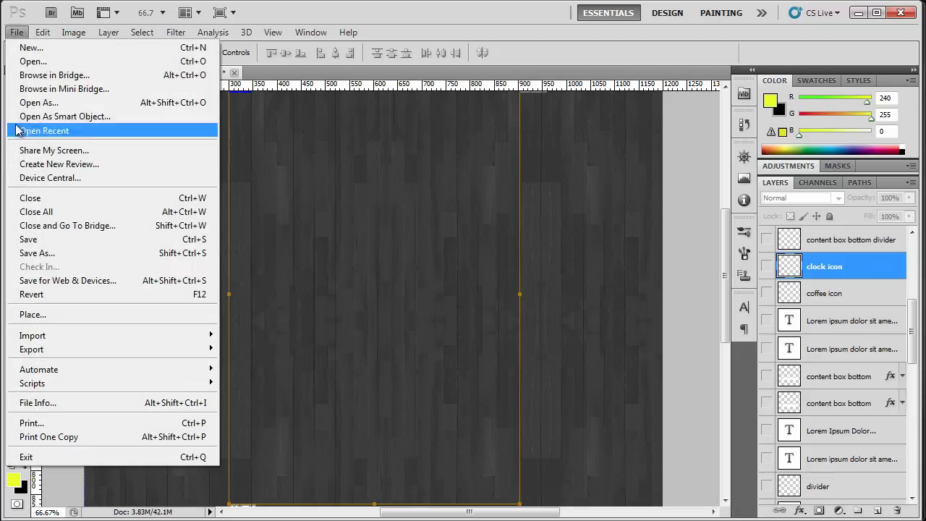
left_click(85, 280)
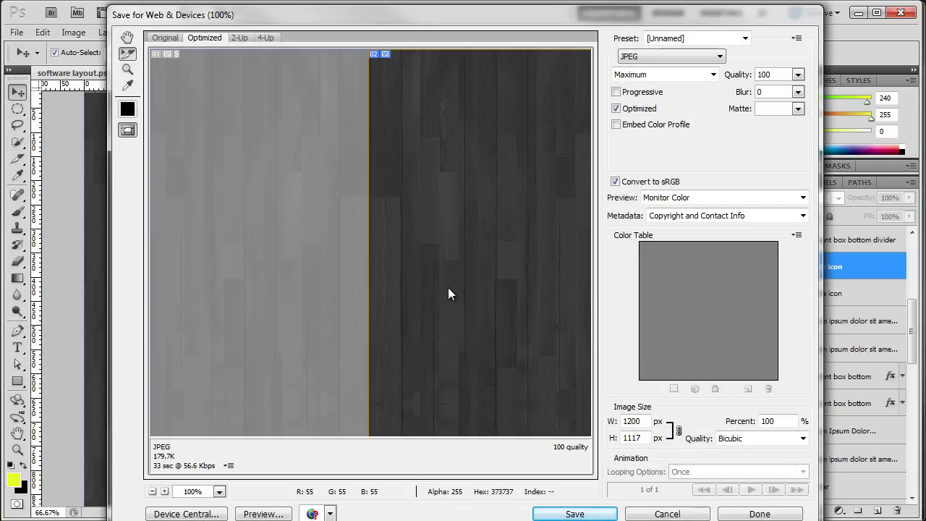
key("ctrl+minus")
key("ctrl+minus")
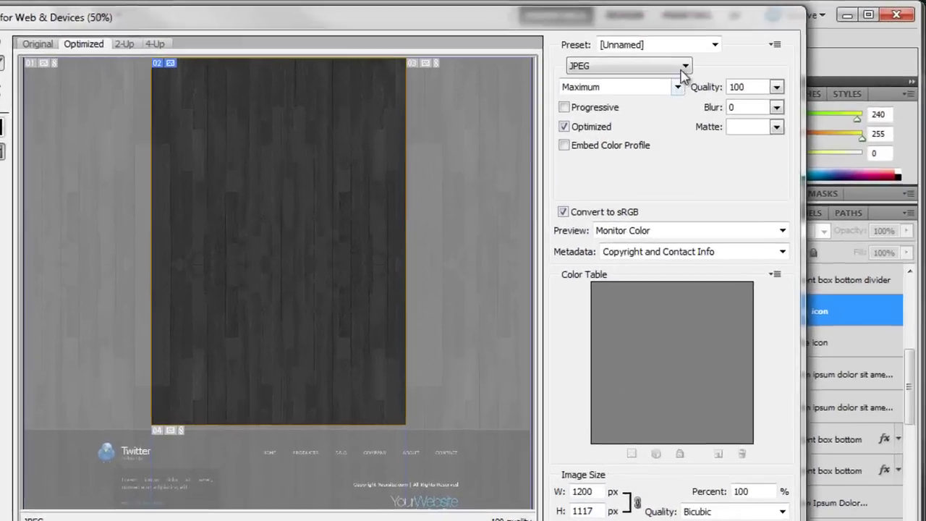
left_click(719, 56)
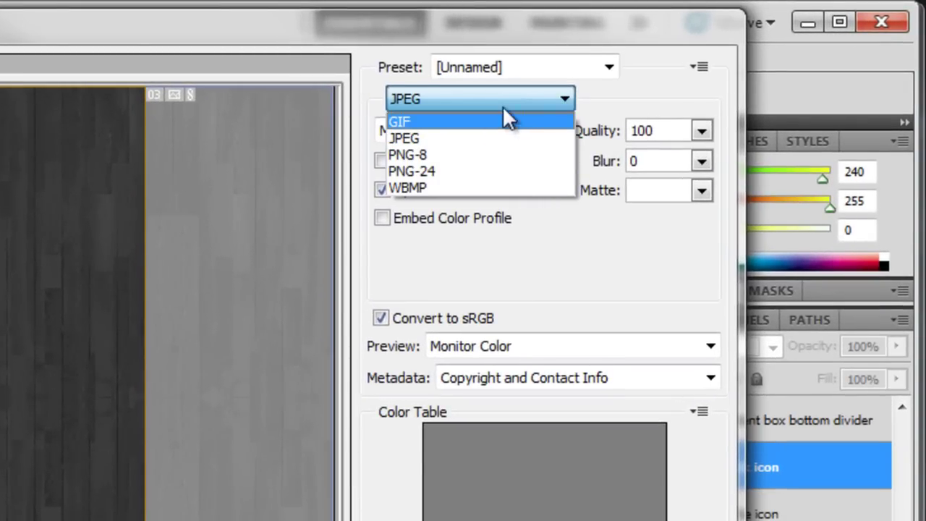
Keep JPEG and lower Quality from 100 through 95 and 85 to 80, about 89.95K.
left_click(504, 140)
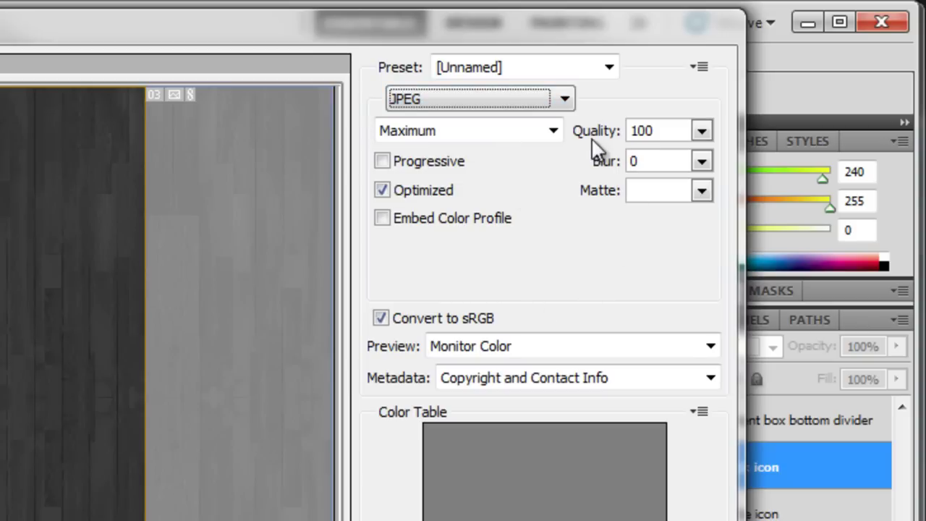
left_click(703, 130)
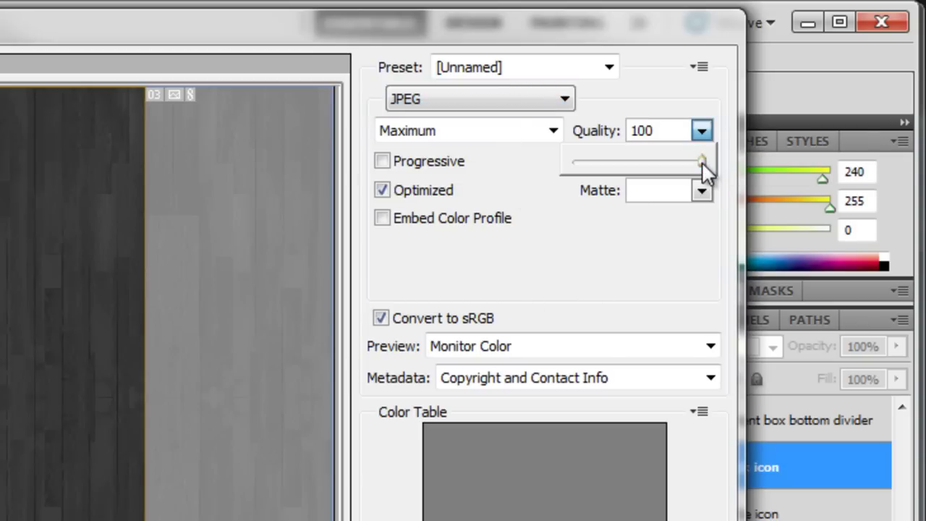
left_click_drag(702, 162, 696, 163)
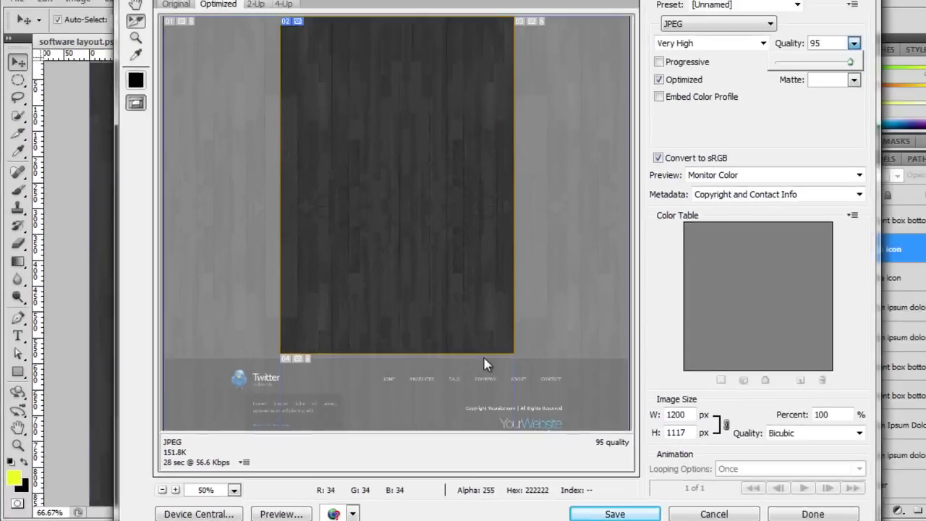
key("ctrl+plus")
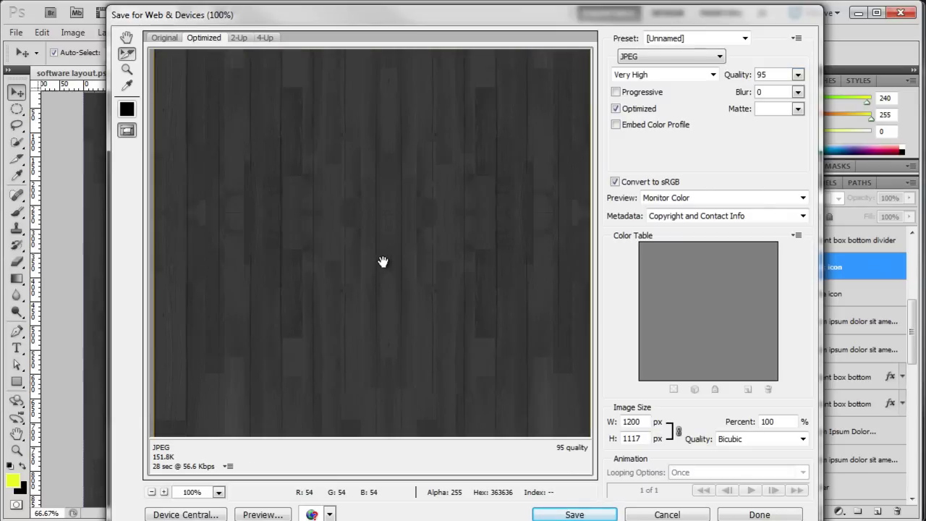
left_click(798, 74)
left_click_drag(796, 95, 788, 92)
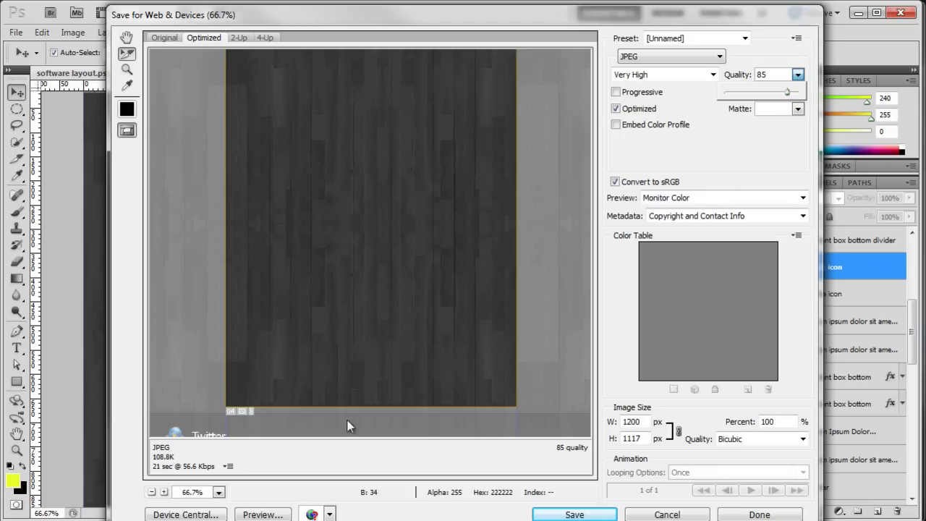
left_click(777, 74)
type("80")
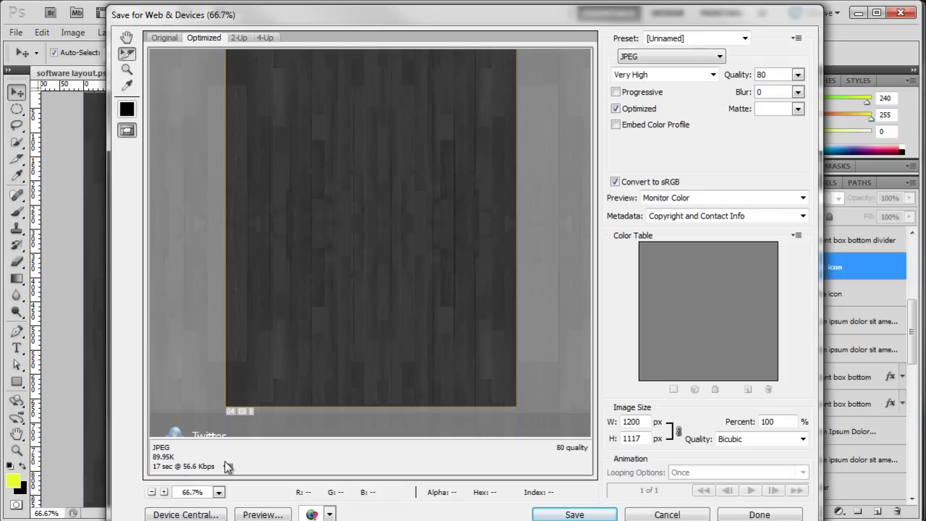
Save the optimized image as software-layout.jpg in Dynamic Site with Slices set to Selected Slices.
left_click(582, 515)
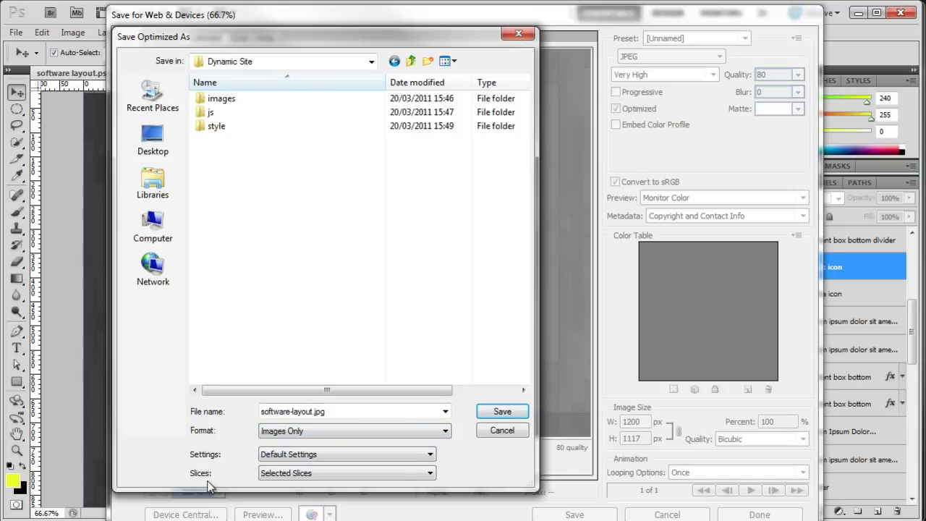
left_click(320, 475)
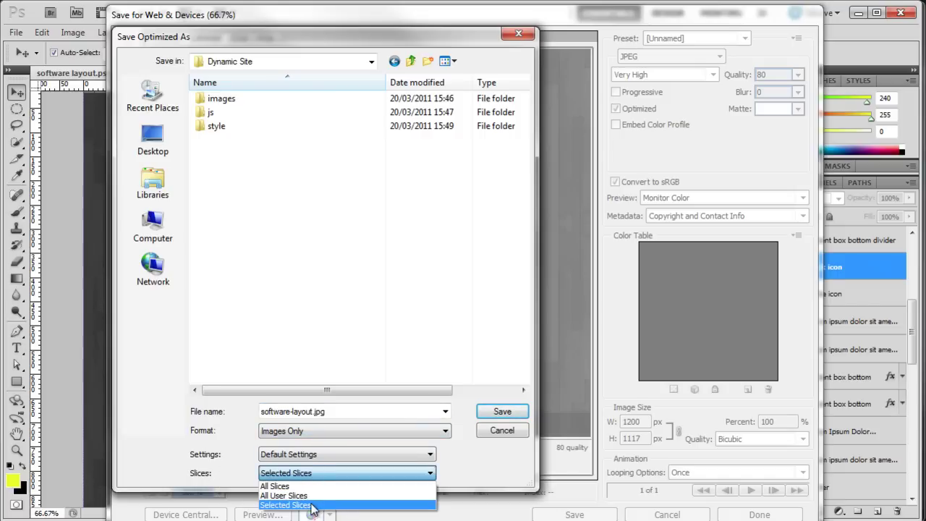
left_click(313, 507)
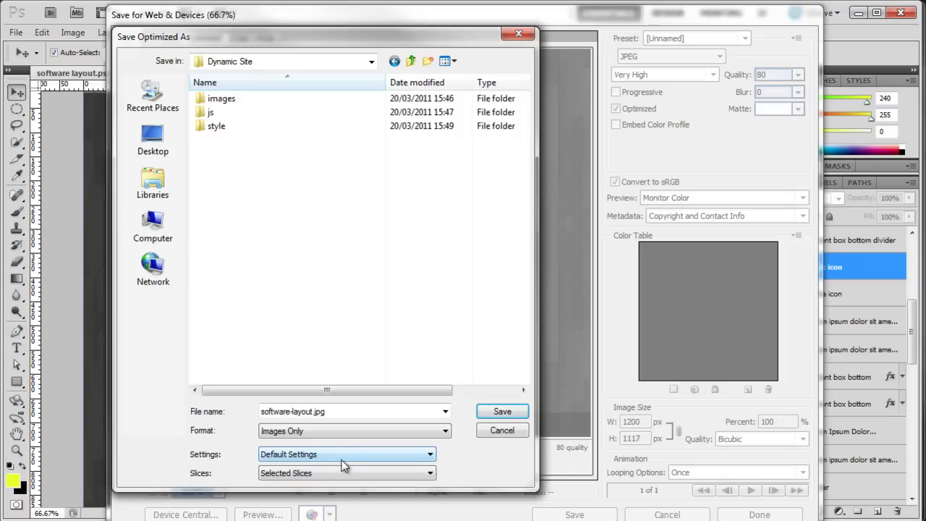
left_click(503, 411)
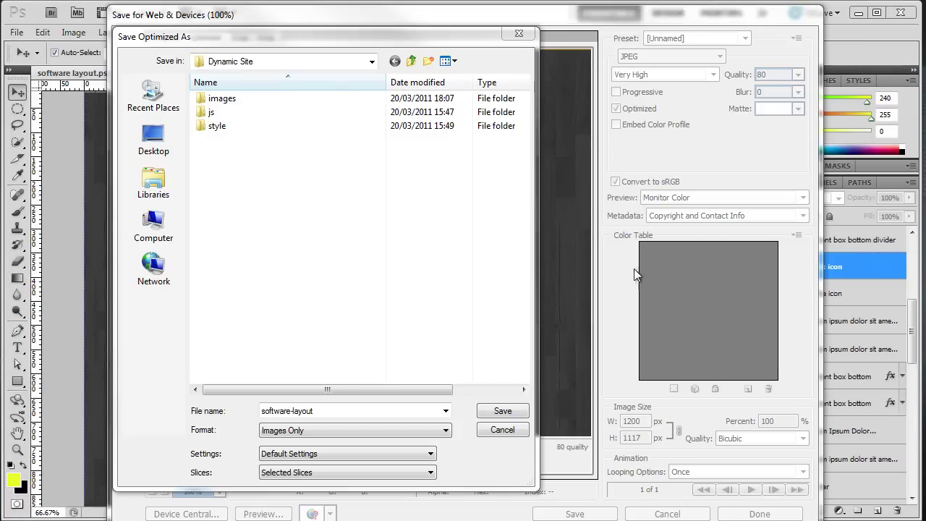
Save the optimized slice into Dynamic Site's images folder.
double_click(223, 98)
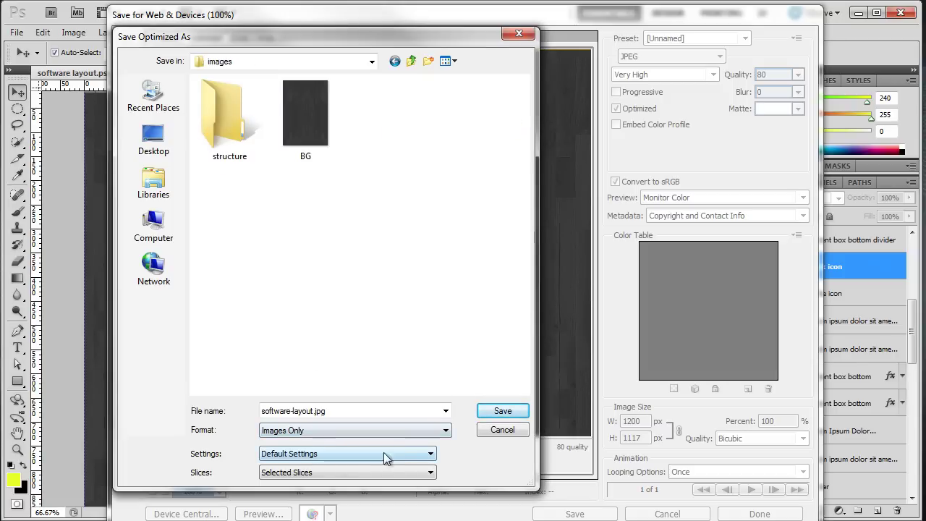
left_click(509, 410)
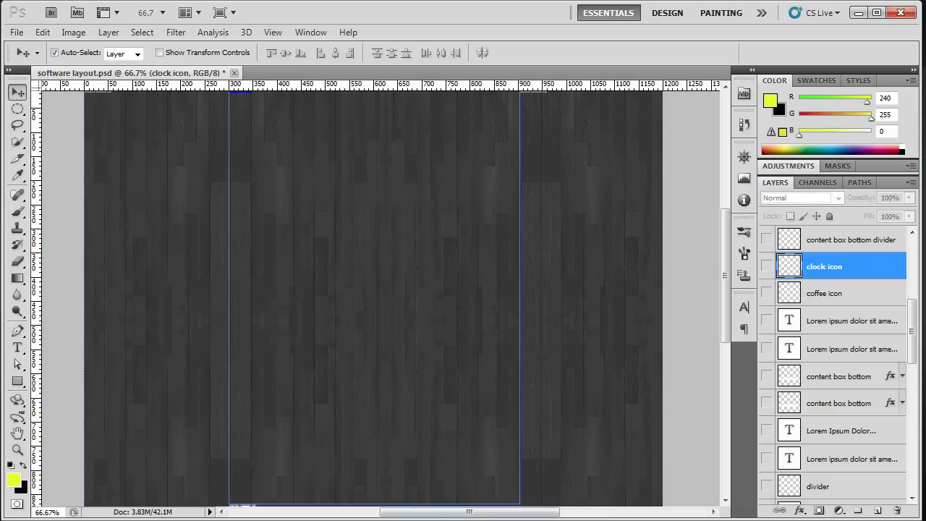
In Explorer, open Dynamic Site's images\images folder to confirm BG is there, then return to Photoshop.
key("alt+Tab")
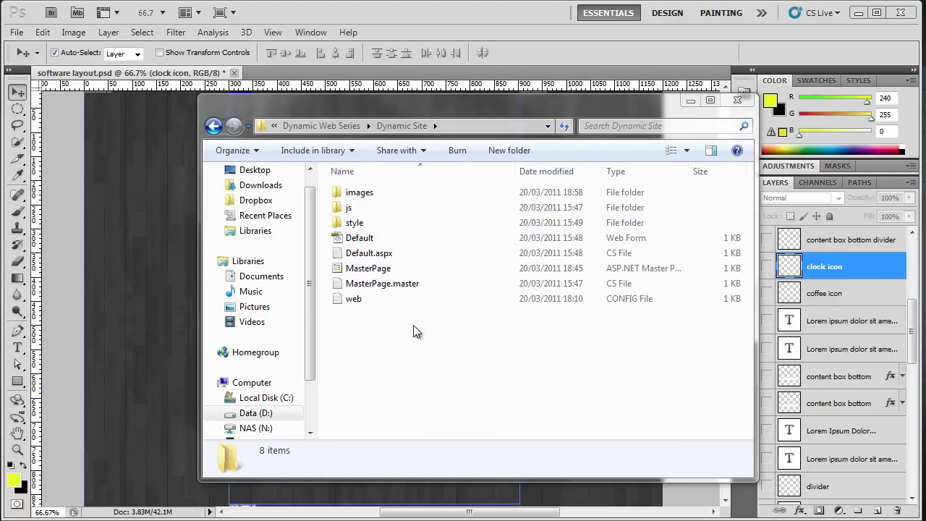
double_click(370, 196)
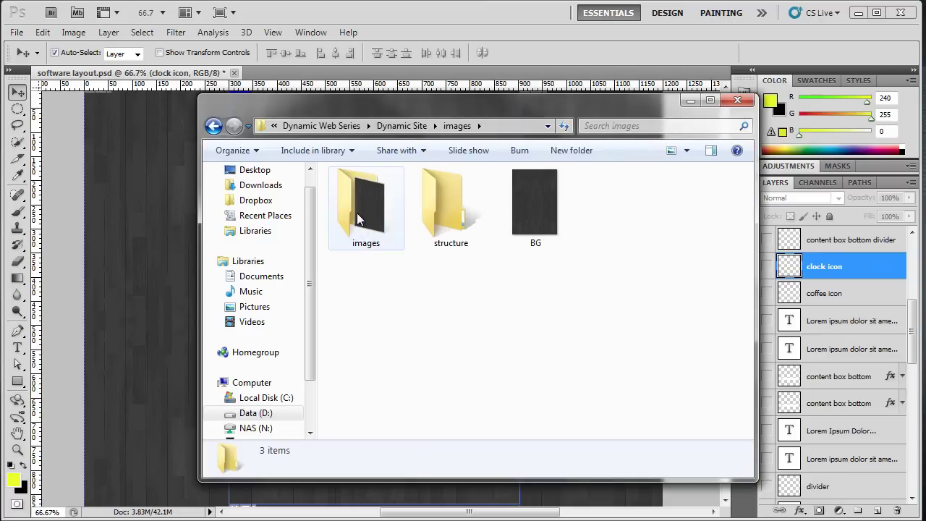
double_click(358, 212)
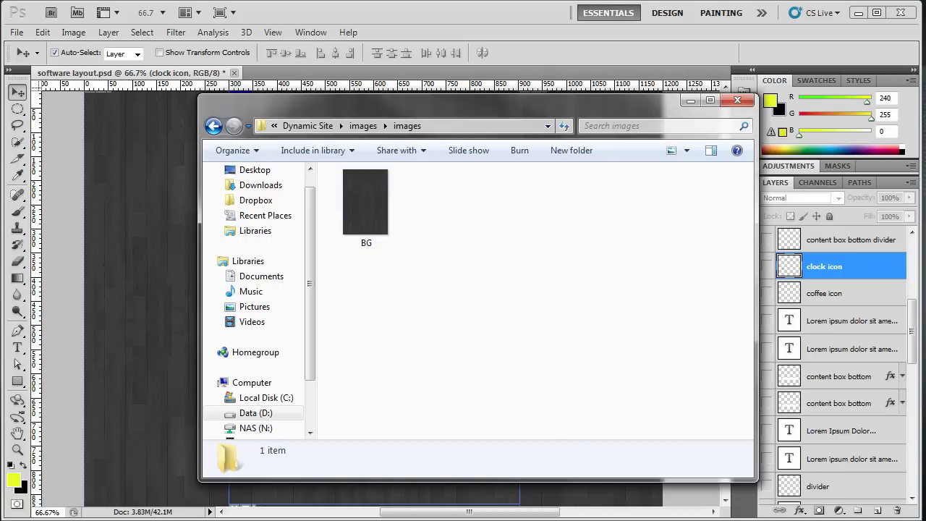
key("alt+Tab")
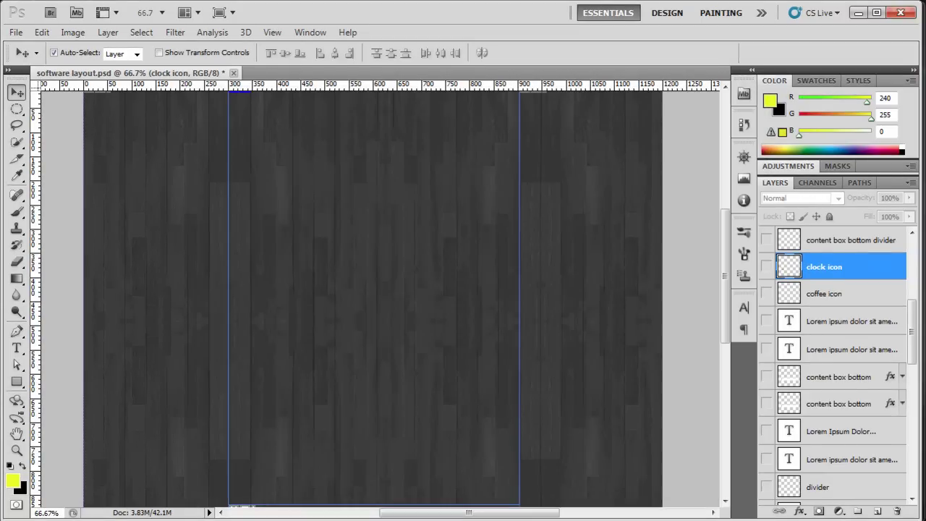
Open MasterPage.master's markup in Visual Web Developer and start a new line inside its head.
key("alt+Tab")
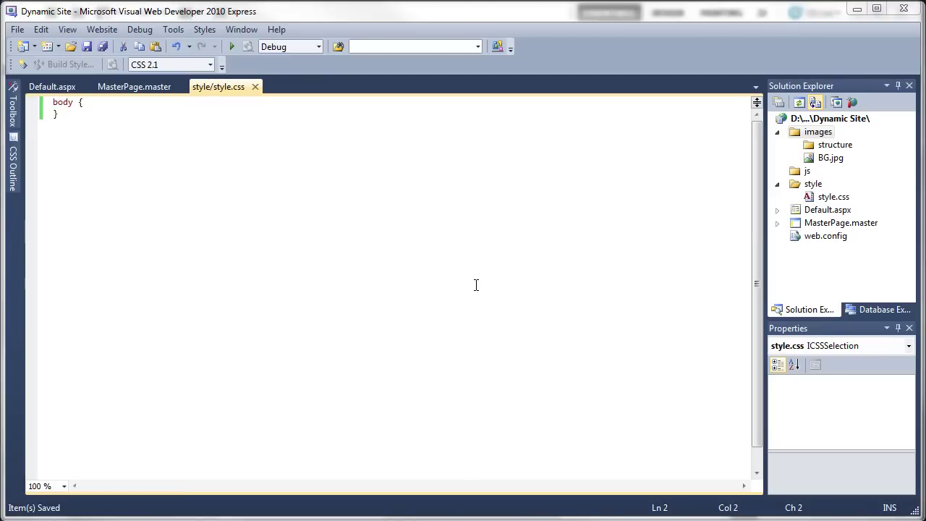
left_click(133, 92)
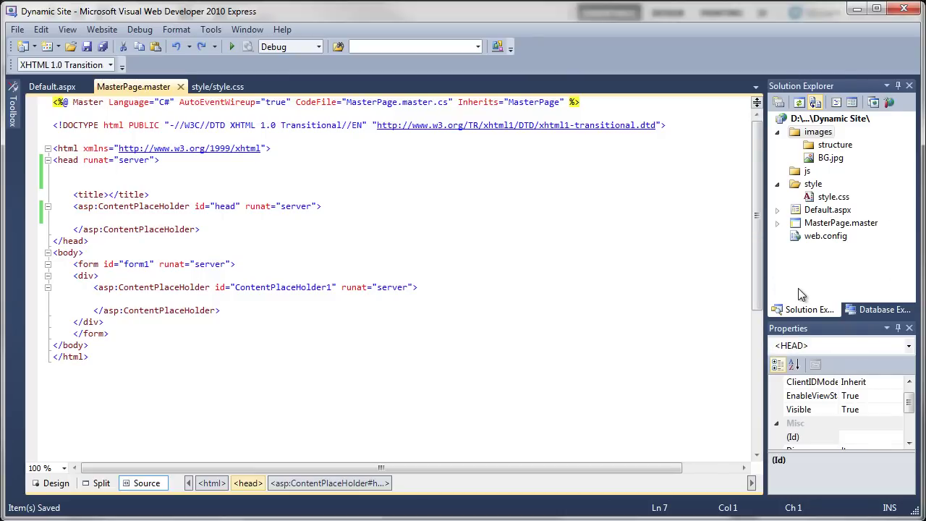
left_click(856, 224)
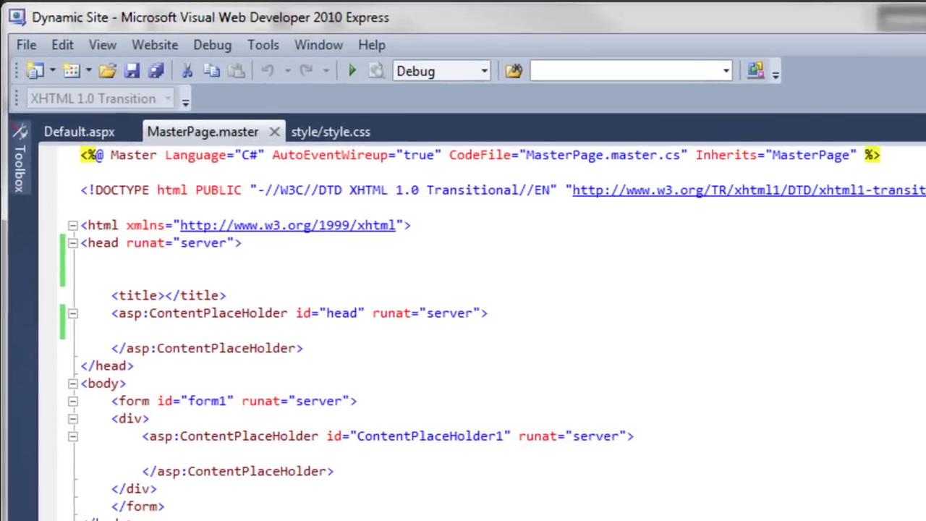
left_click(264, 280)
key("Return")
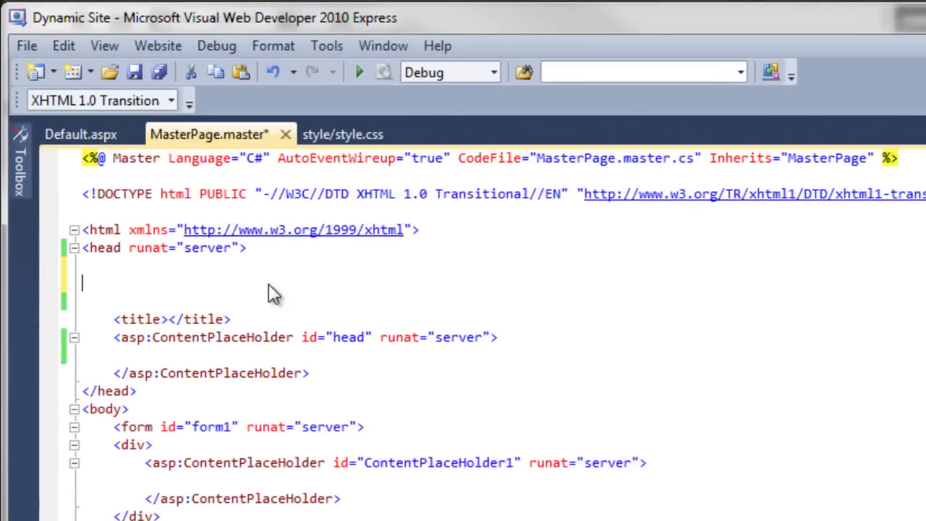
Add a link tag with href="style/style.css" to the head, then save the page.
type("<")
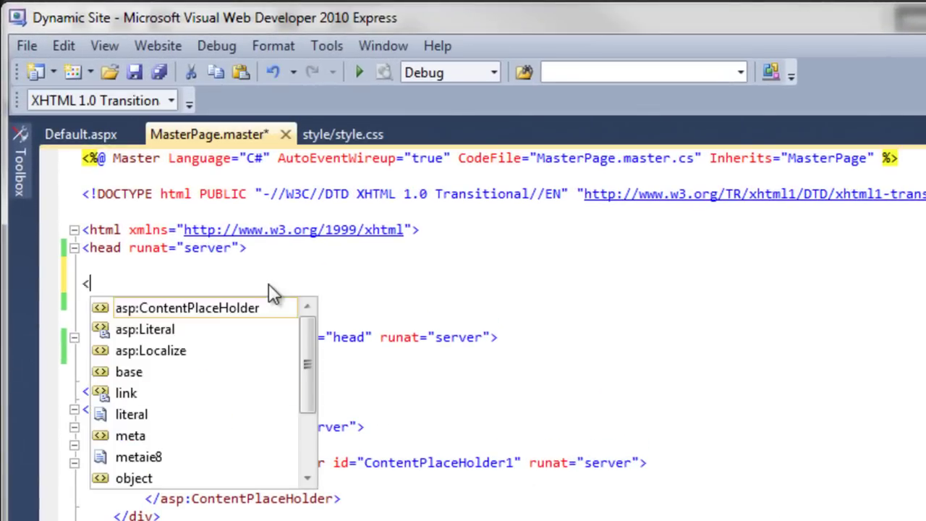
type("link rel")
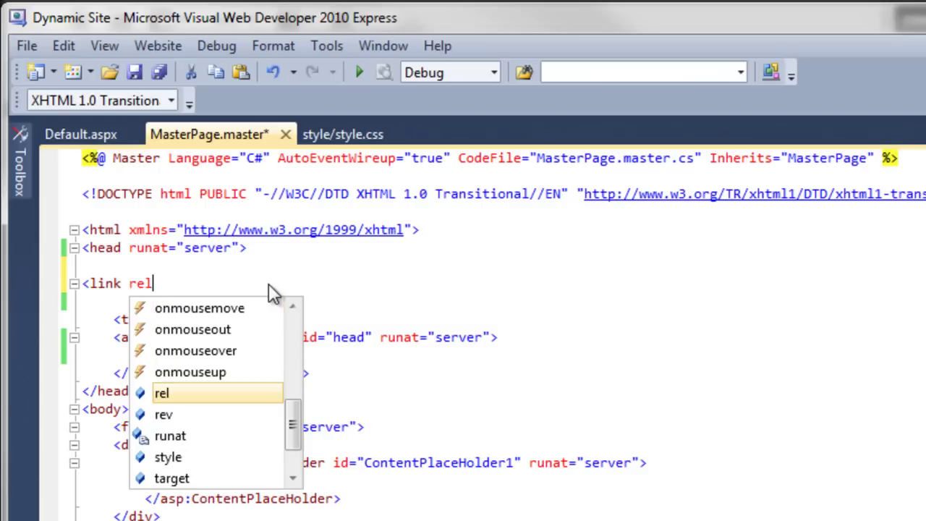
type("=\"style\"")
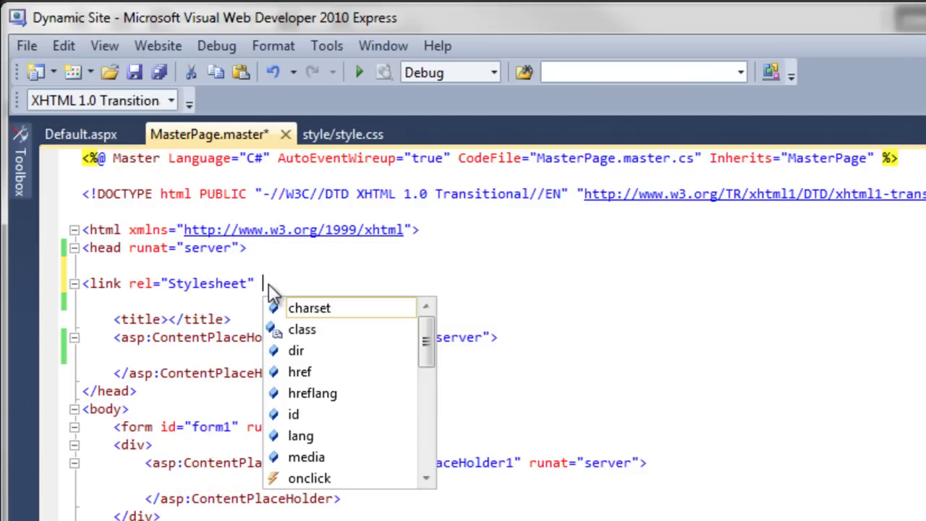
type(" href")
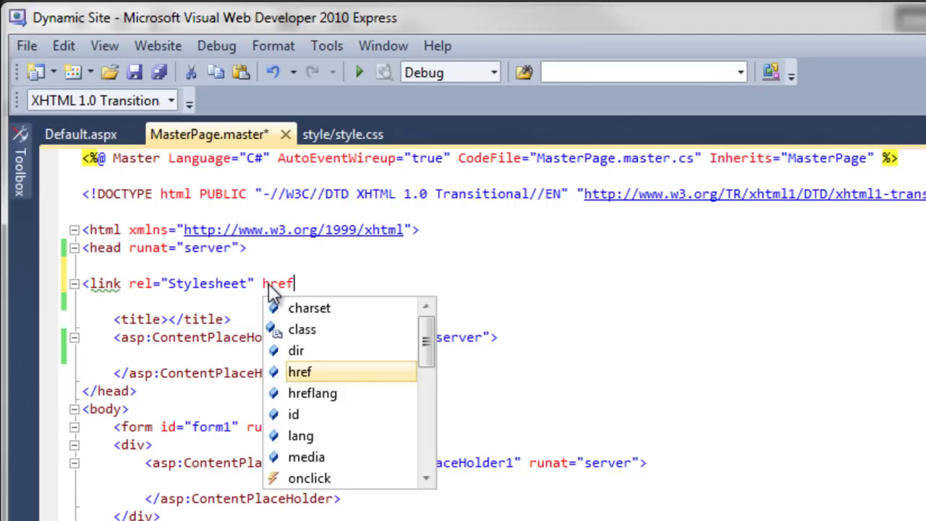
key("Escape")
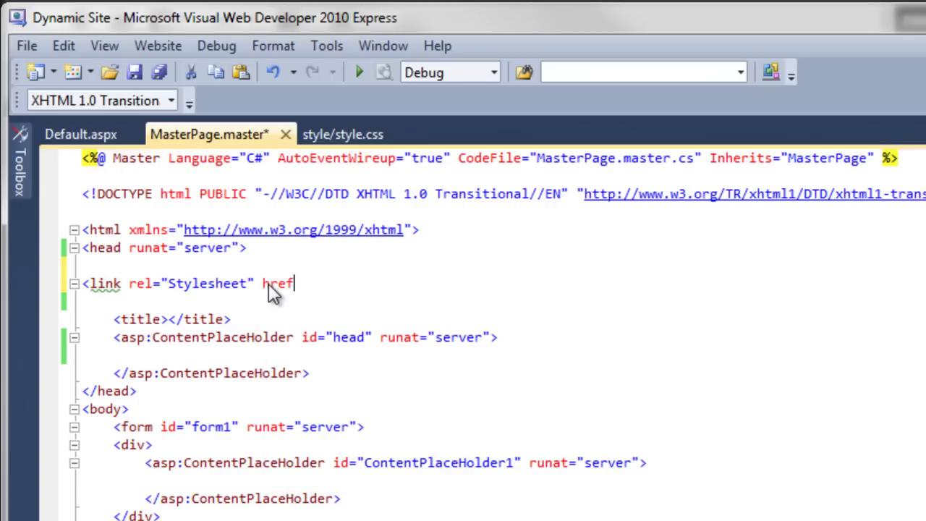
type("=\"s")
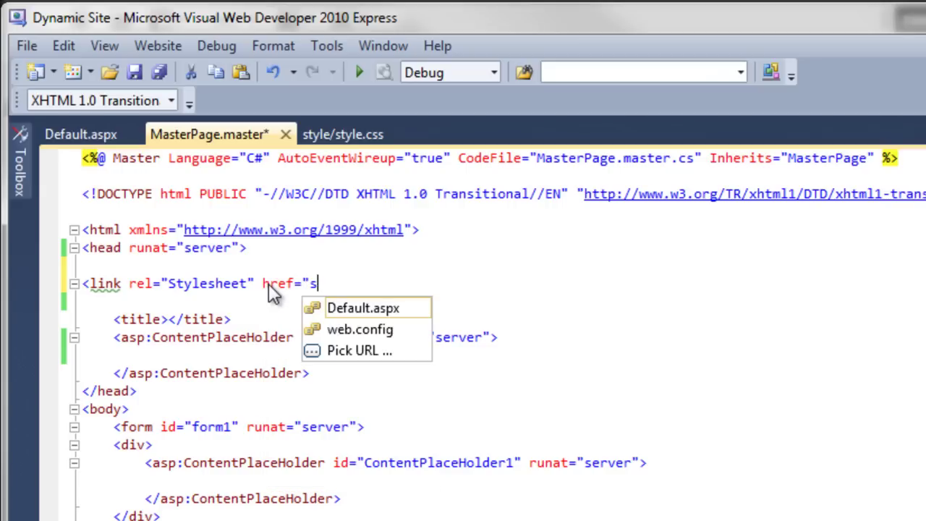
type("yle")
key("BackSpace")
key("BackSpace")
key("BackSpace")
type("tyle/styl;e")
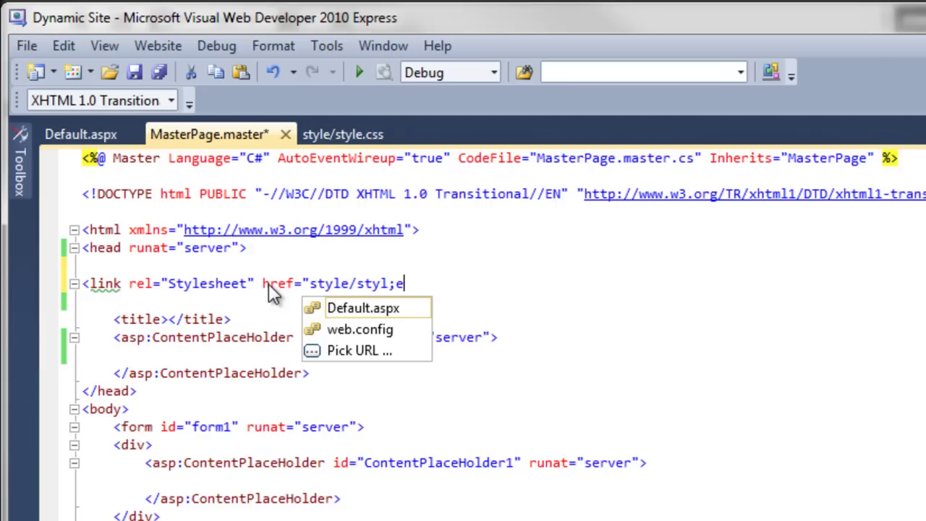
key("BackSpace")
type("e.css\"")
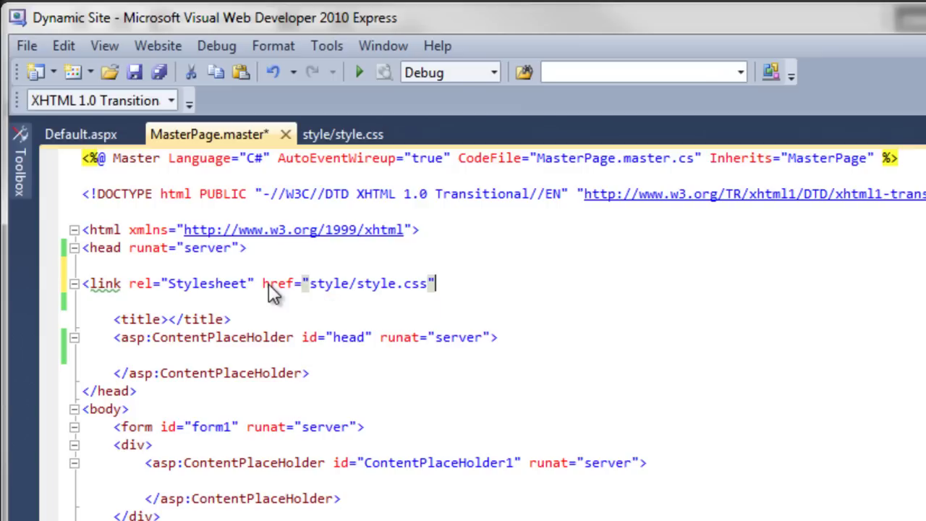
type(" />")
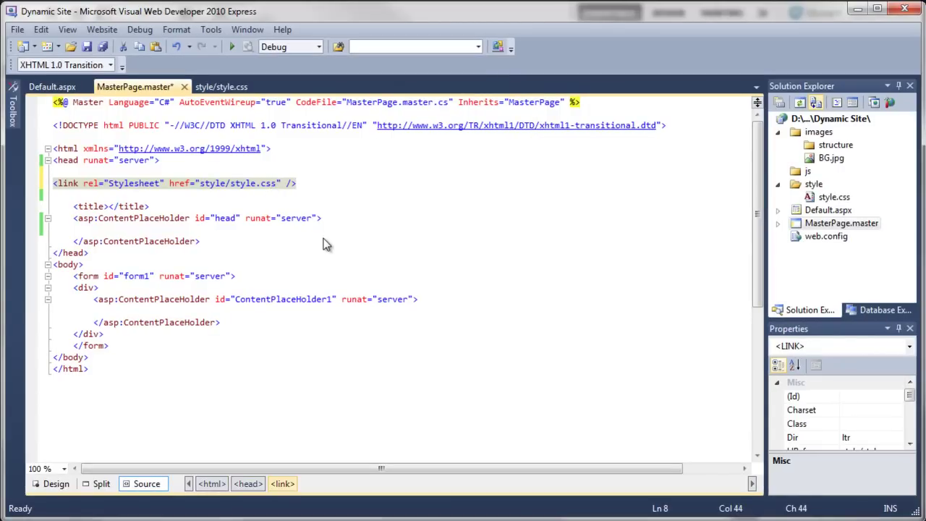
key("ctrl+s")
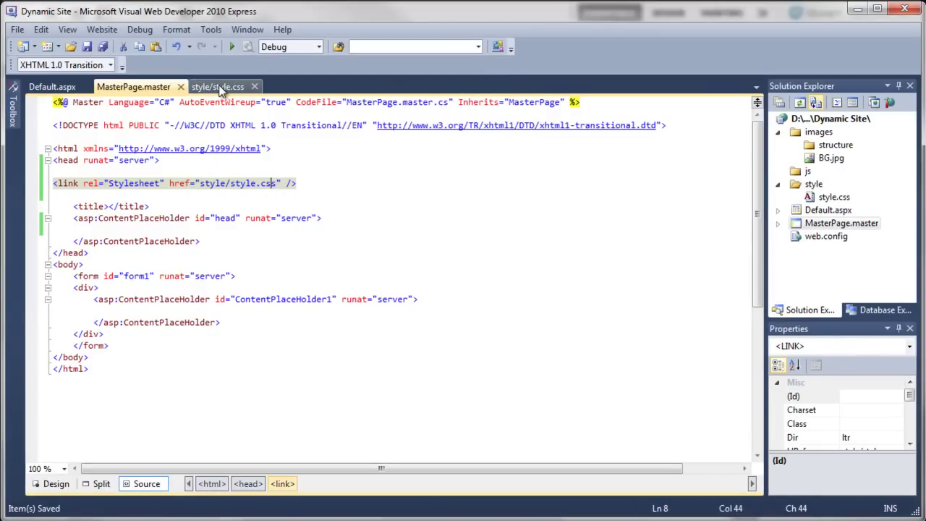
left_click(220, 87)
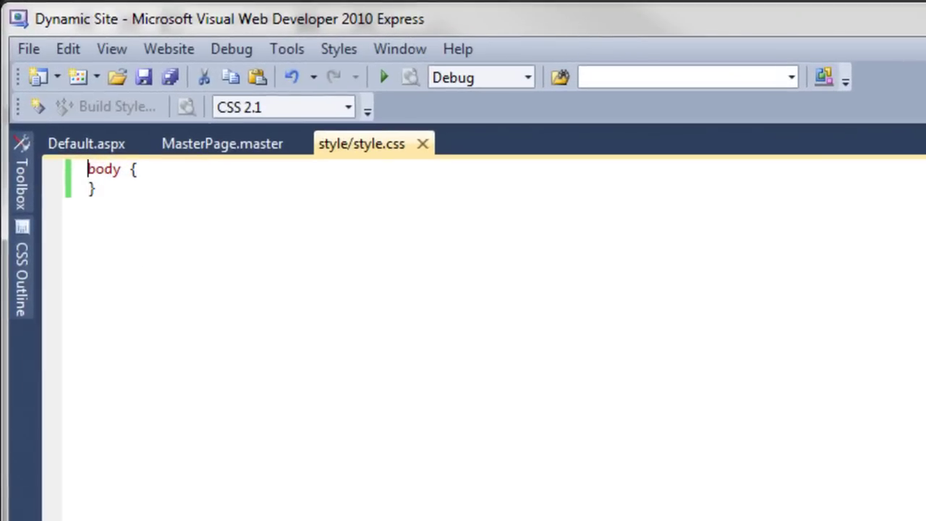
Add a universal * rule with margin: 0px and padding: 0px above the body rule, and save.
key("Return")
key("Return")
key("Return")
key("Return")
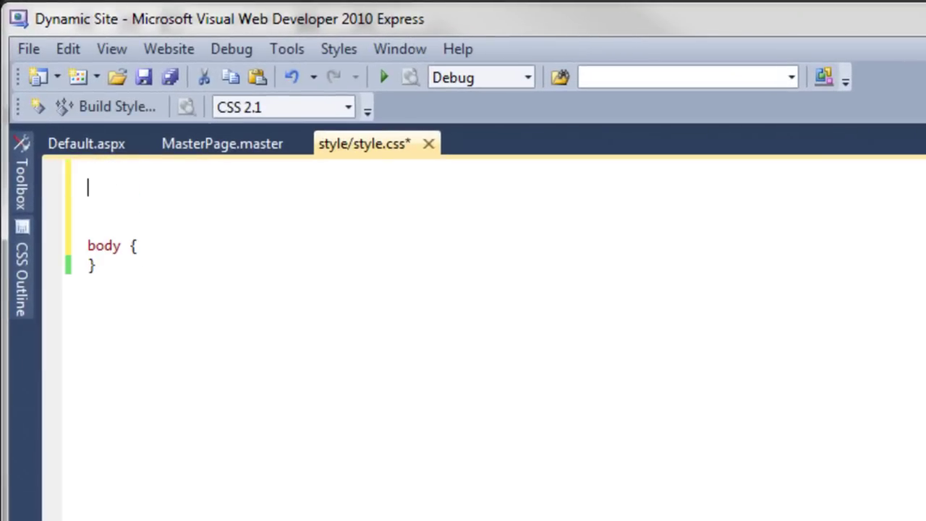
type("*")
key("Return")
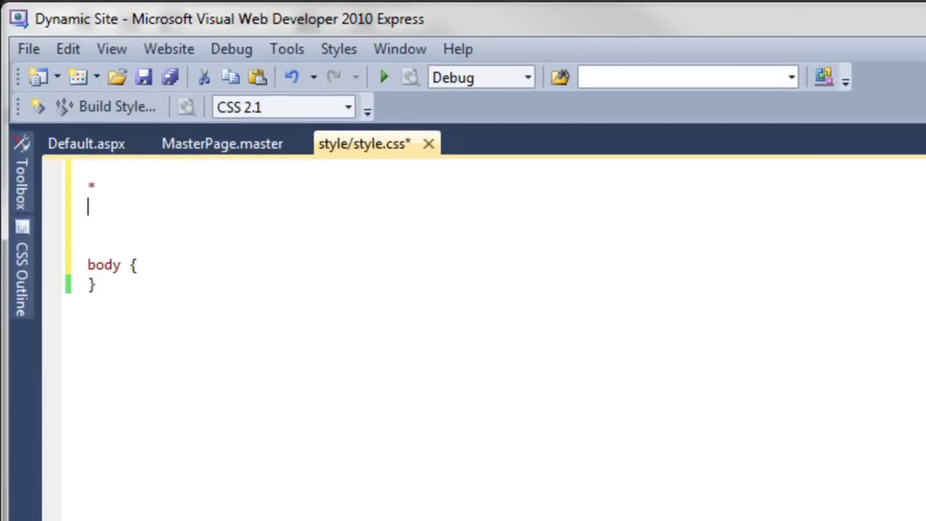
type("{")
key("Return")
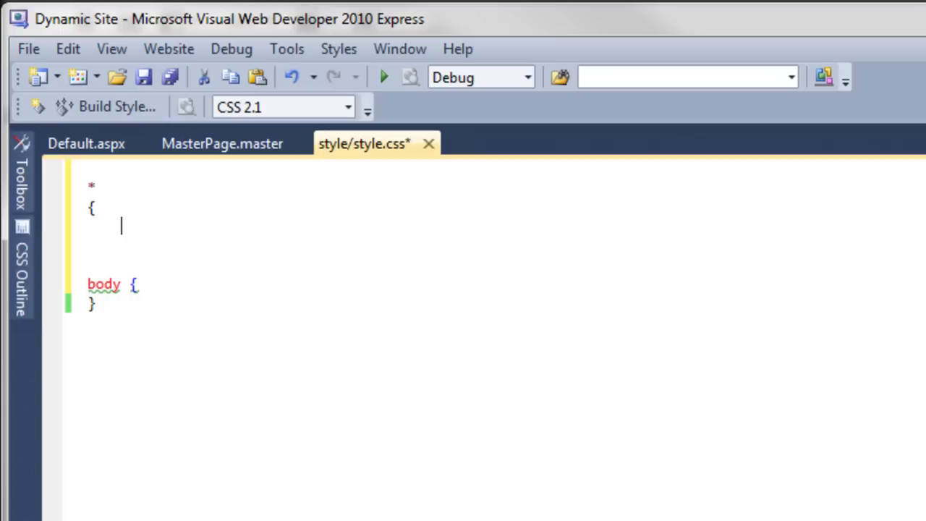
type("}")
key("Up")
key("Return")
type("m")
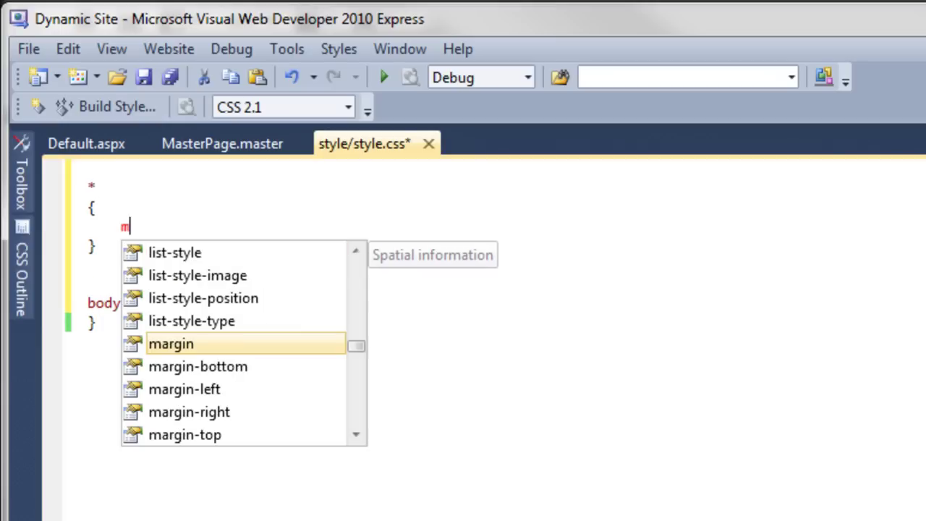
type("argin: 0px;")
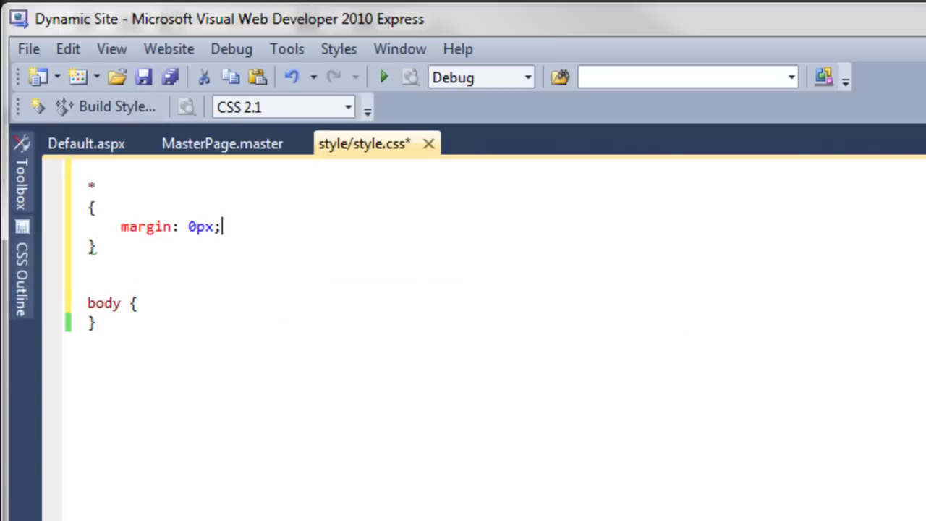
key("ctrl+s")
key("Return")
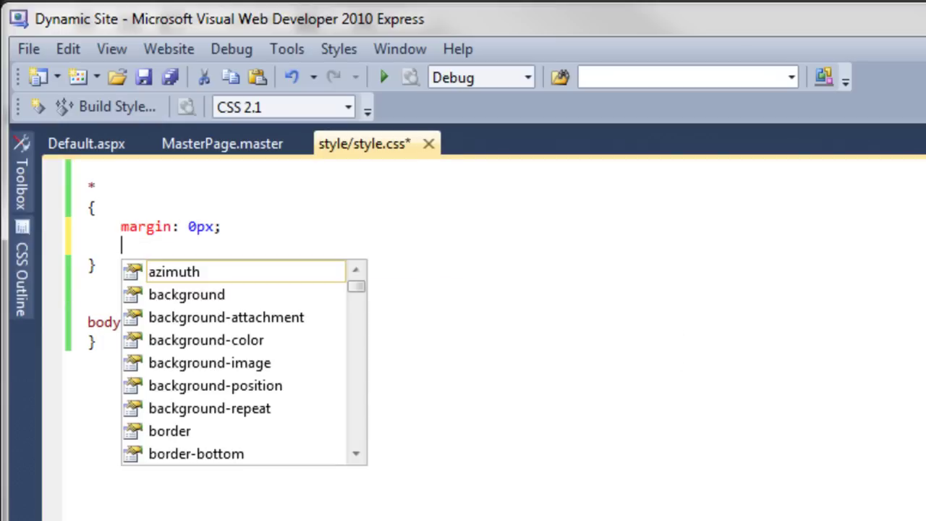
type("padding")
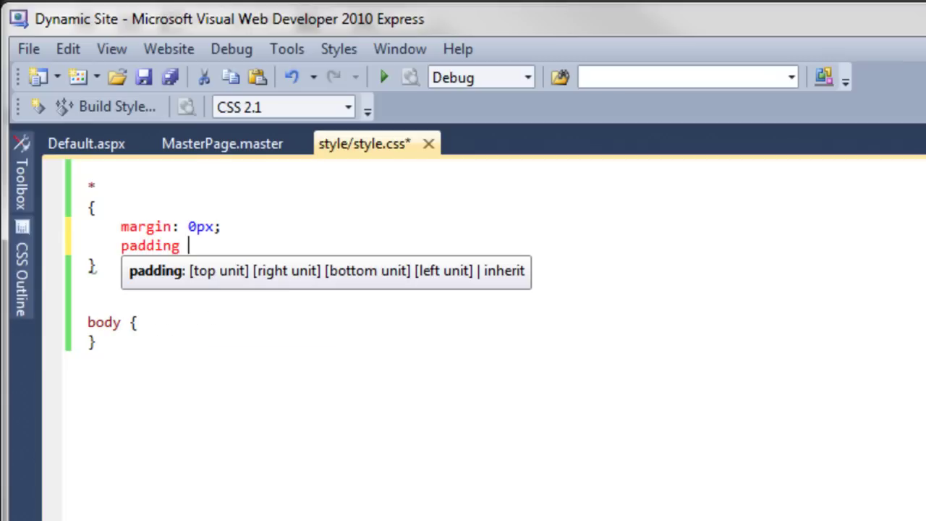
type(":0px;")
key("ctrl+s")
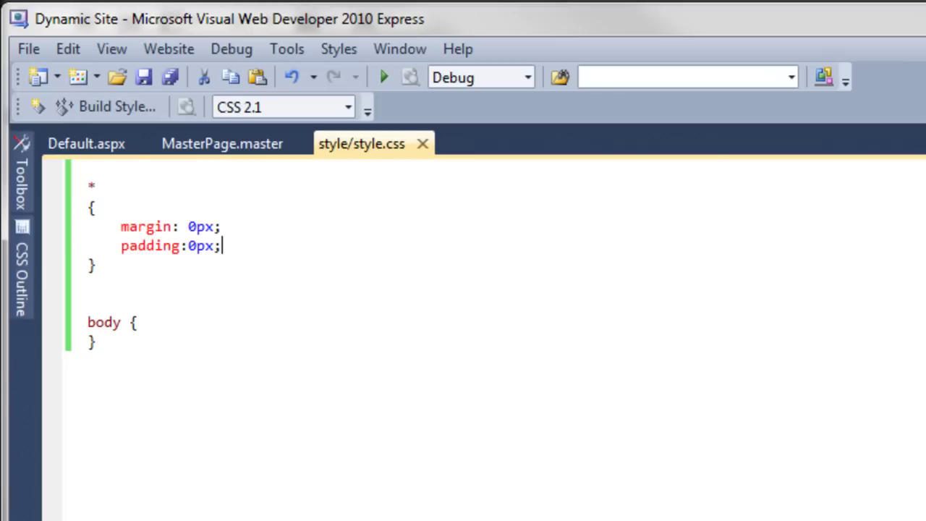
Give the body rule background-image: url(../images/BG.jpg);.
left_click(189, 323)
key("Return")
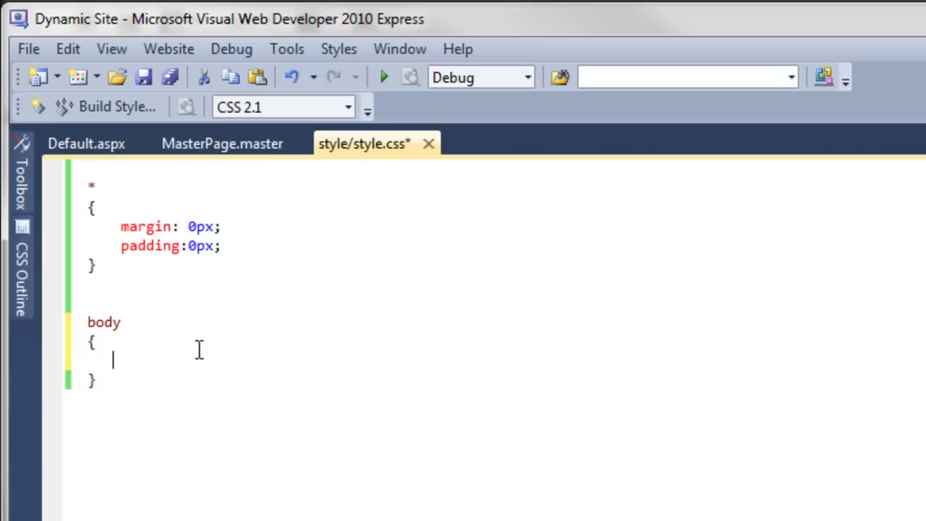
type("background")
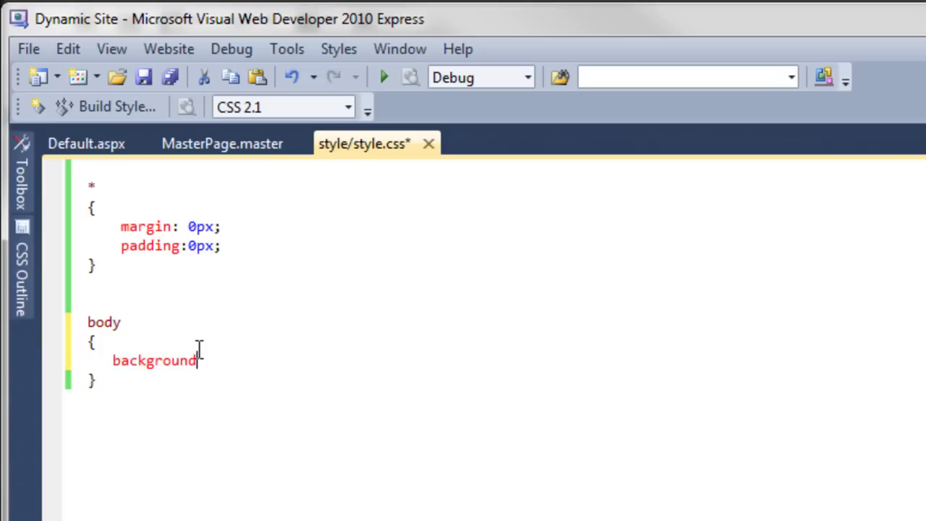
type("-image")
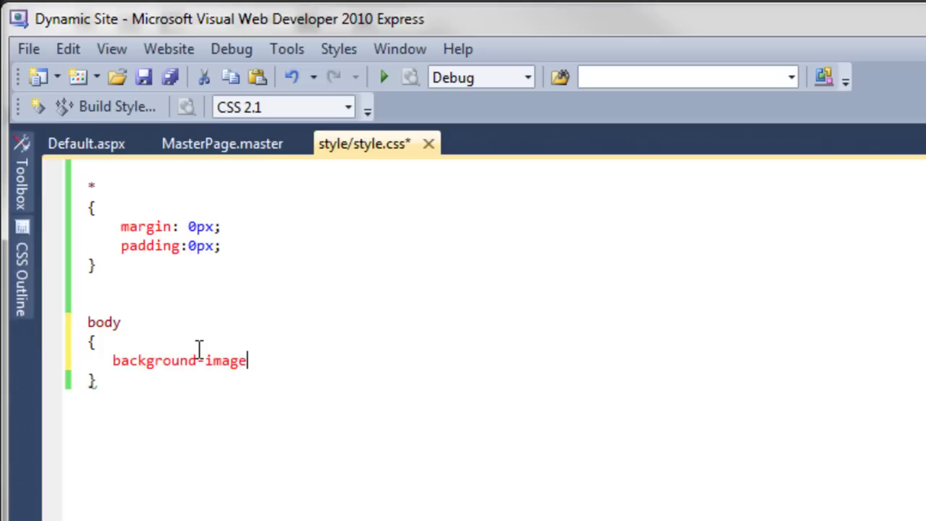
type(": ur")
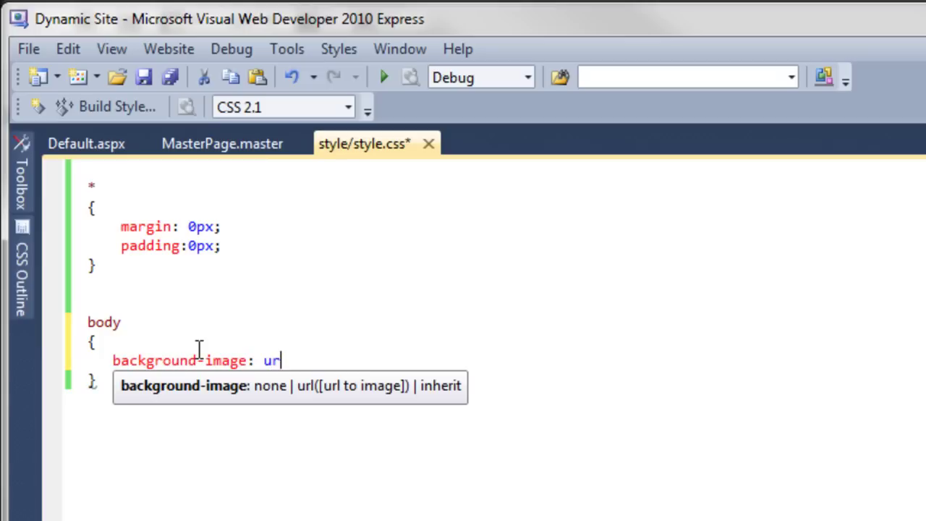
type("l()")
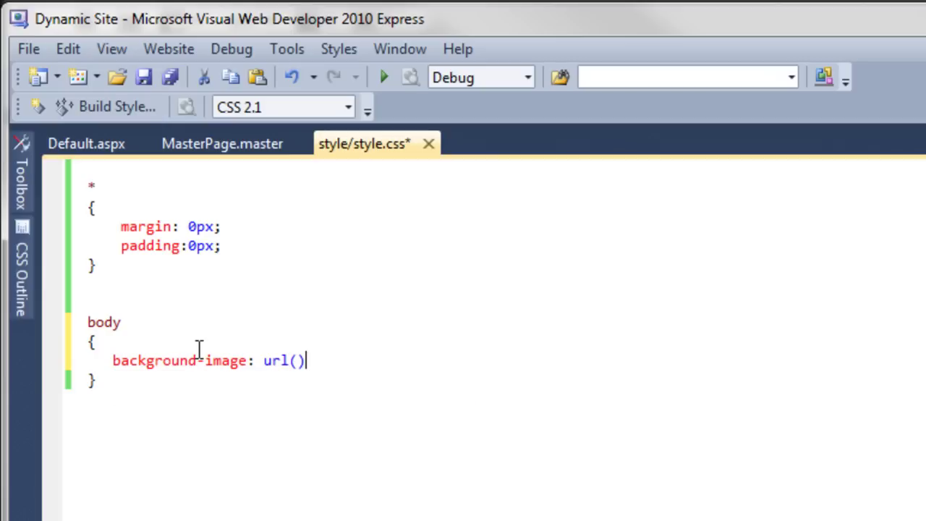
key("Left")
type("../images")
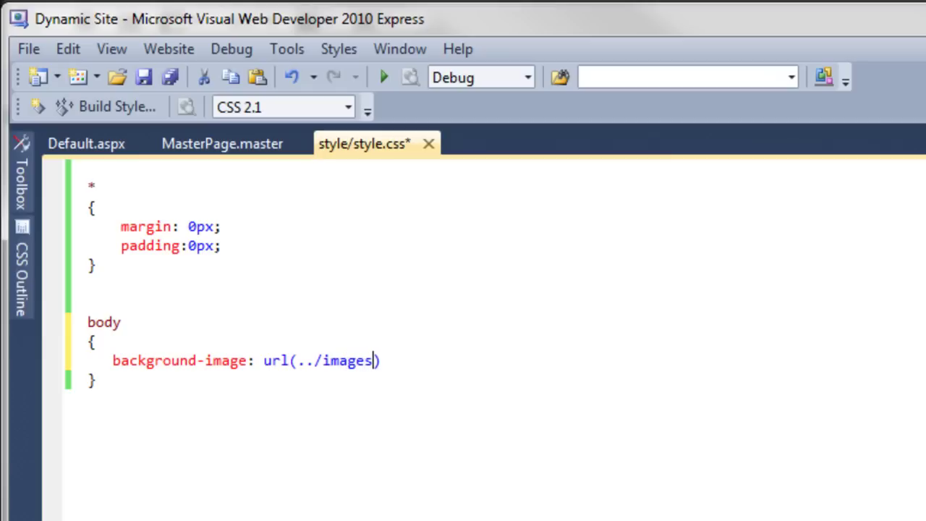
type("/BG.jp")
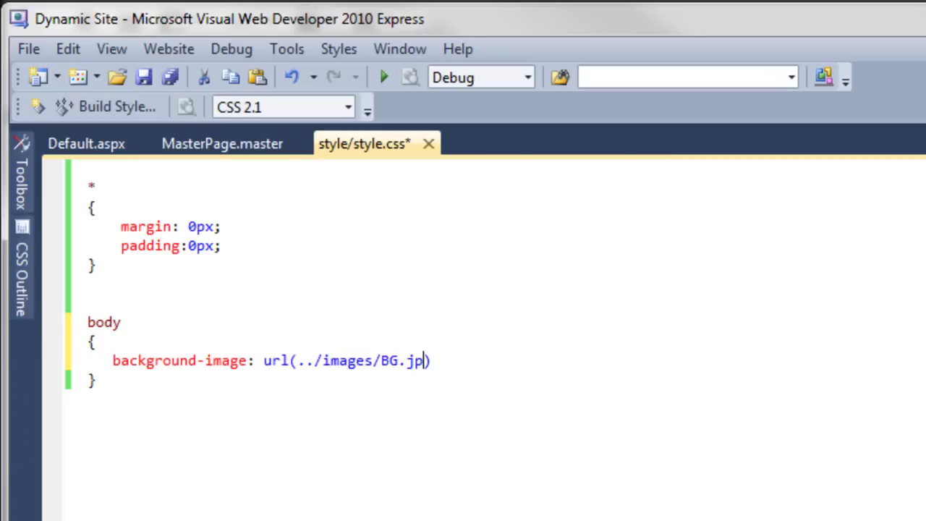
type("g);")
left_click_drag(115, 386, 88, 322)
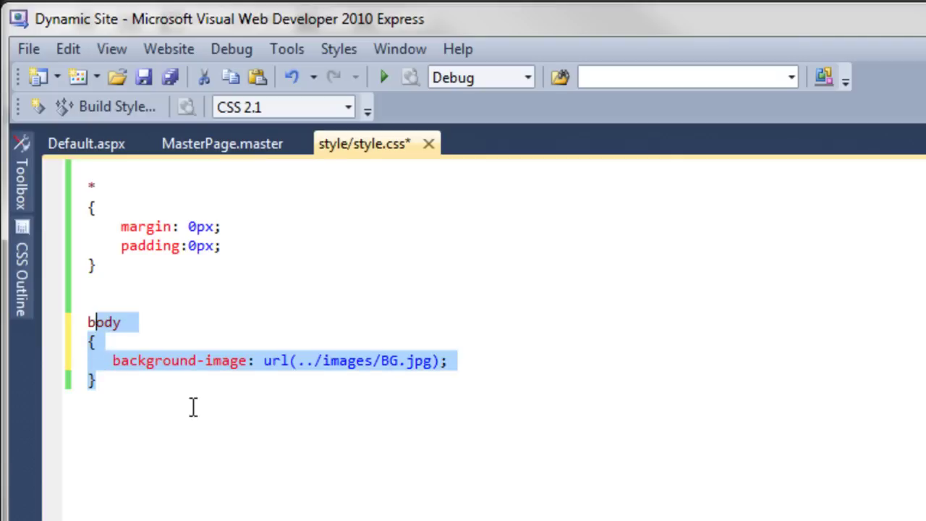
left_click(192, 406)
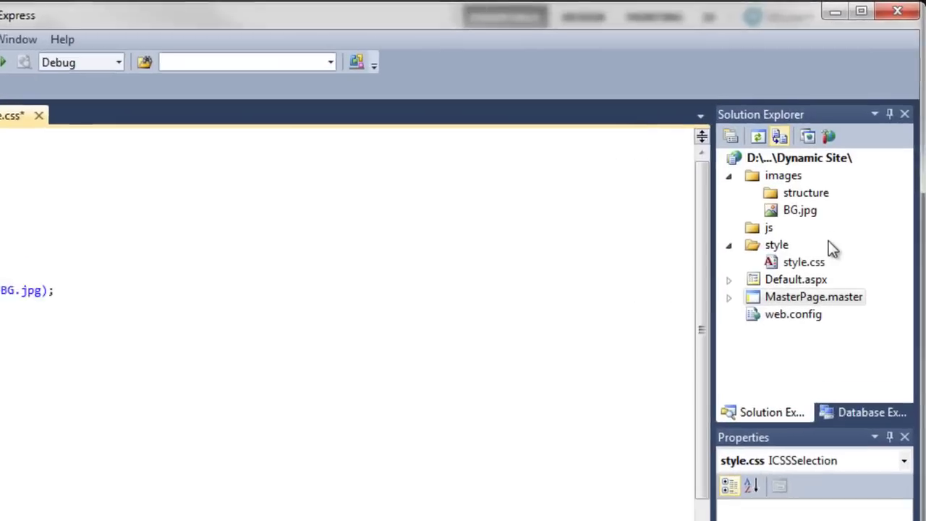
left_click(813, 185)
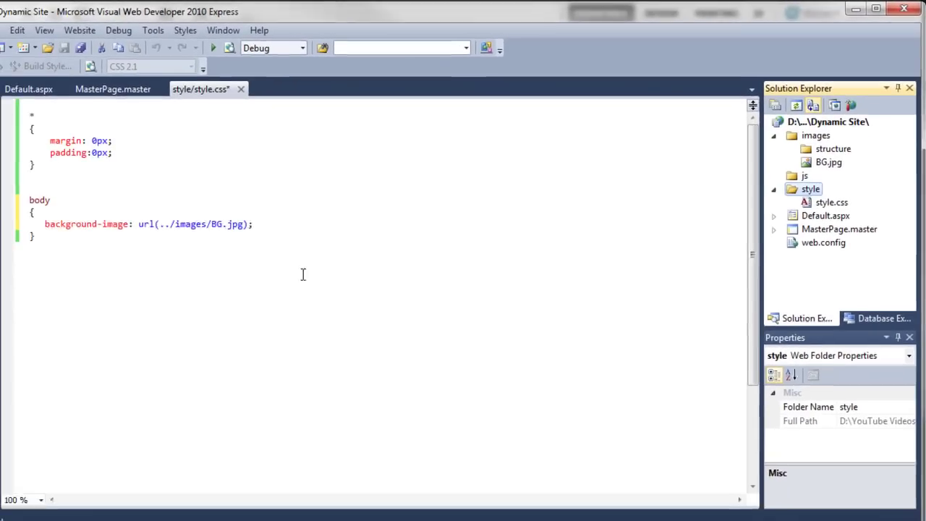
Save style.css and view MasterPage.master in Design view, showing the tiled wood background.
left_click(287, 219)
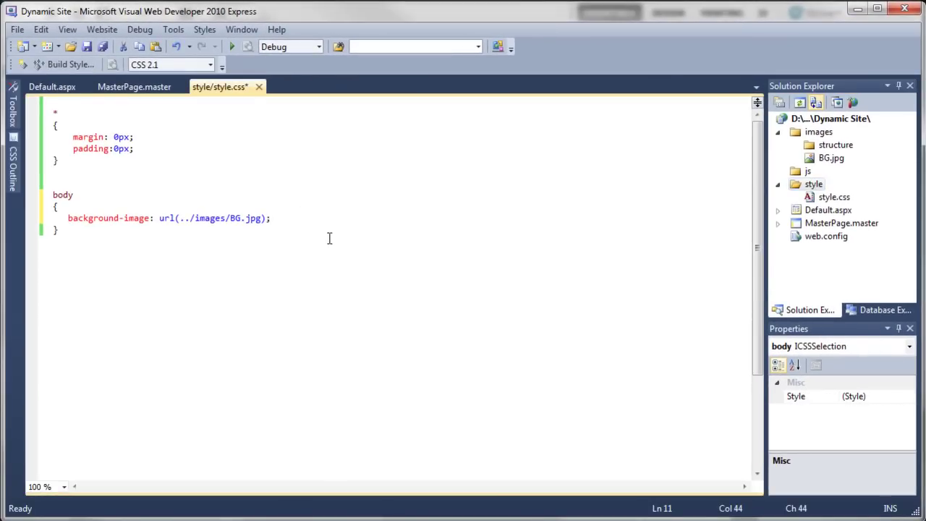
key("ctrl+s")
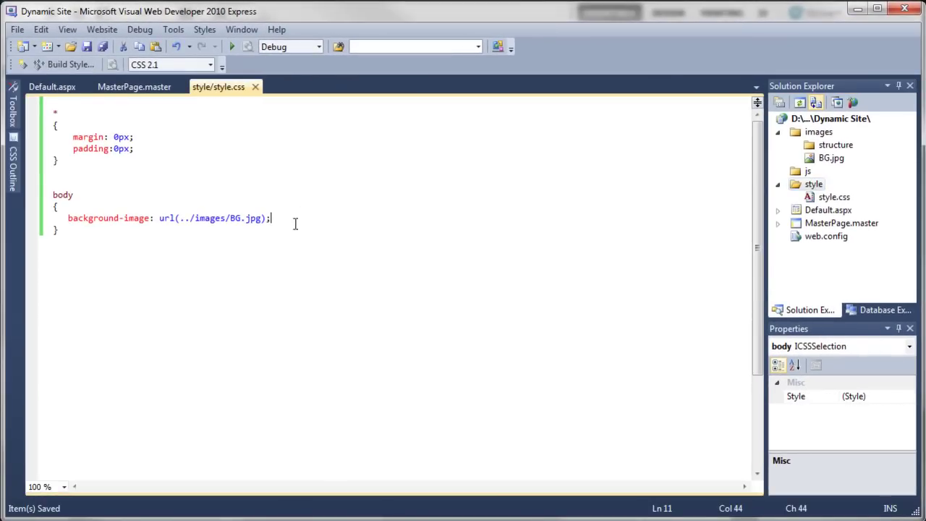
left_click(138, 87)
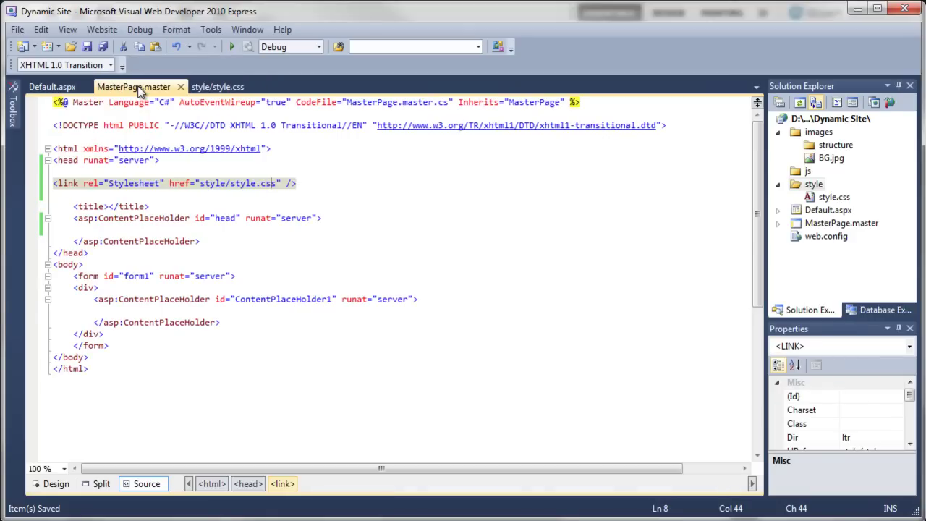
left_click(58, 486)
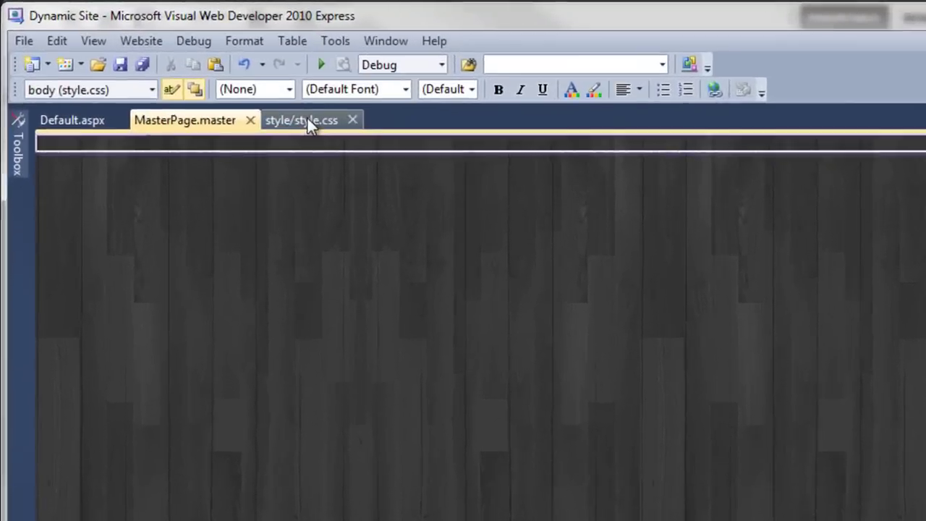
Add background-repeat: no-repeat to the body rule, save, and preview the master page.
left_click(217, 87)
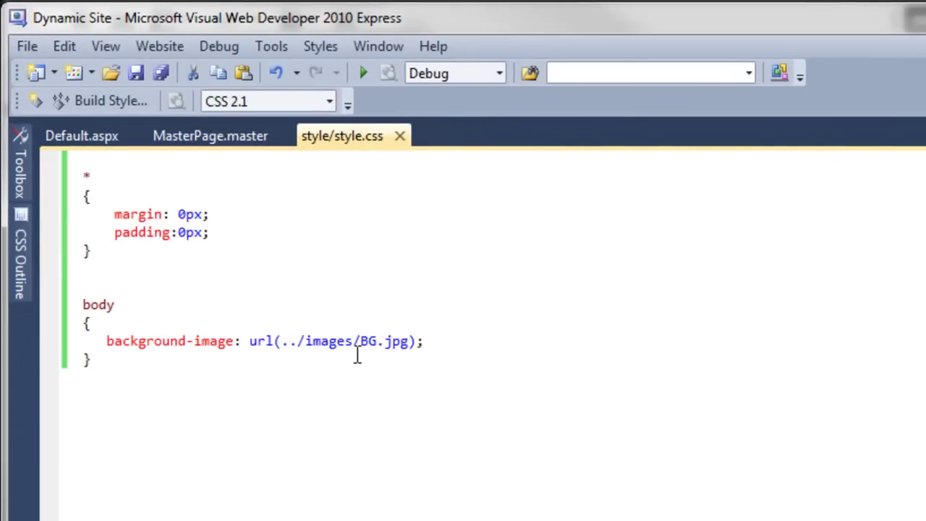
left_click(438, 341)
key("Return")
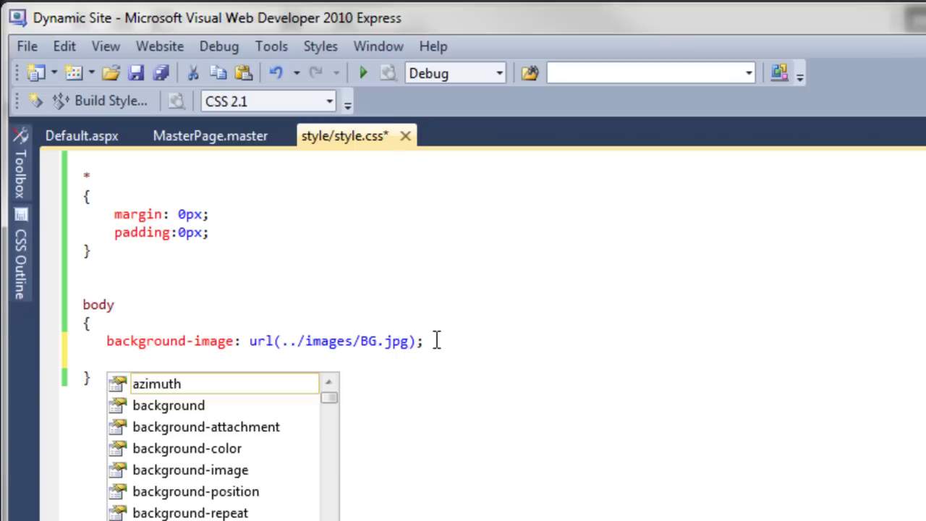
type("back")
key("Down")
key("Down")
key("Down")
key("Down")
key("Down")
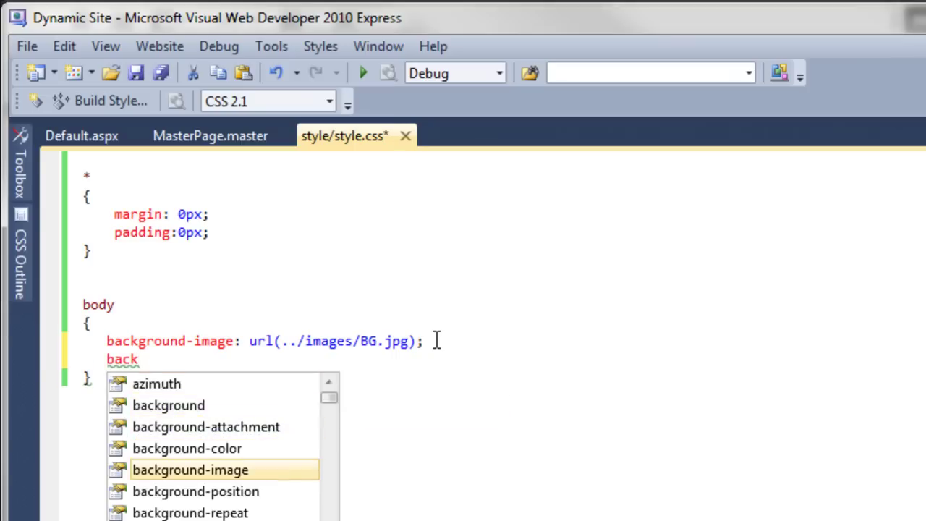
key("Return")
type(": non")
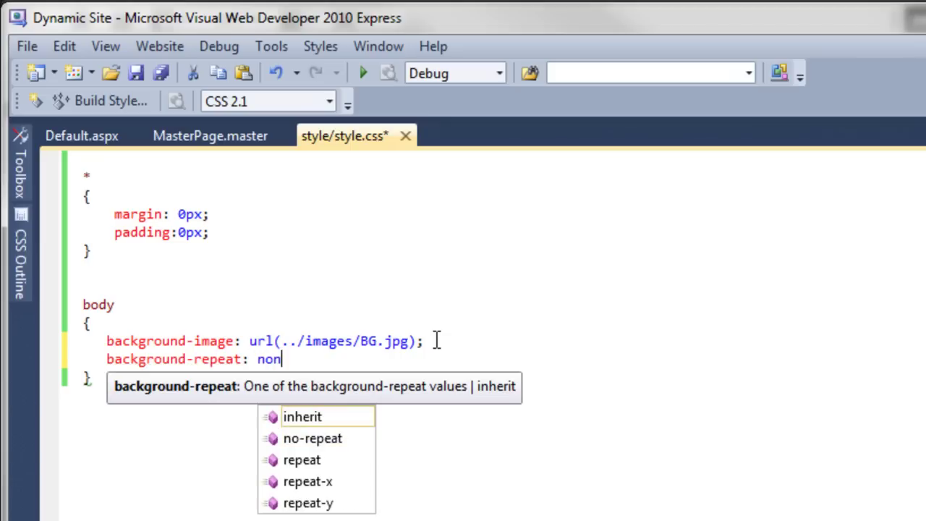
key("Down")
key("Return")
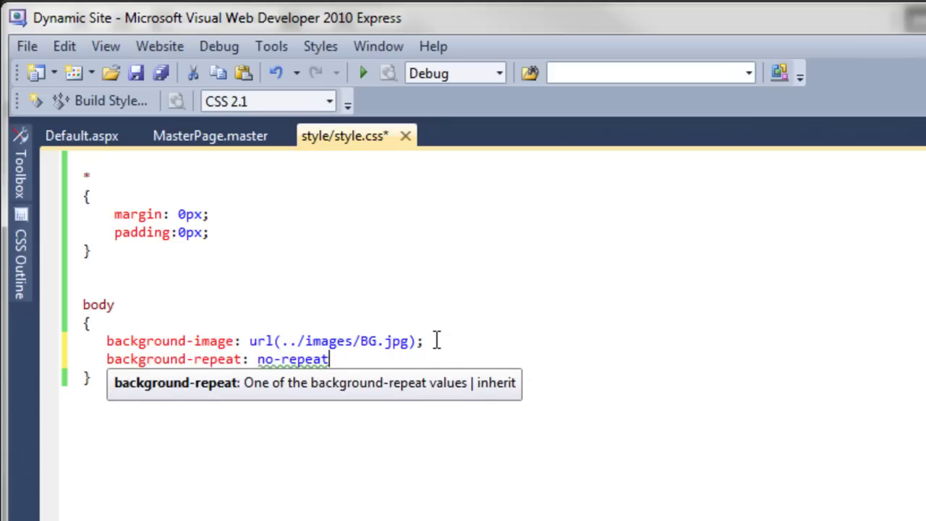
type(";")
key("ctrl+s")
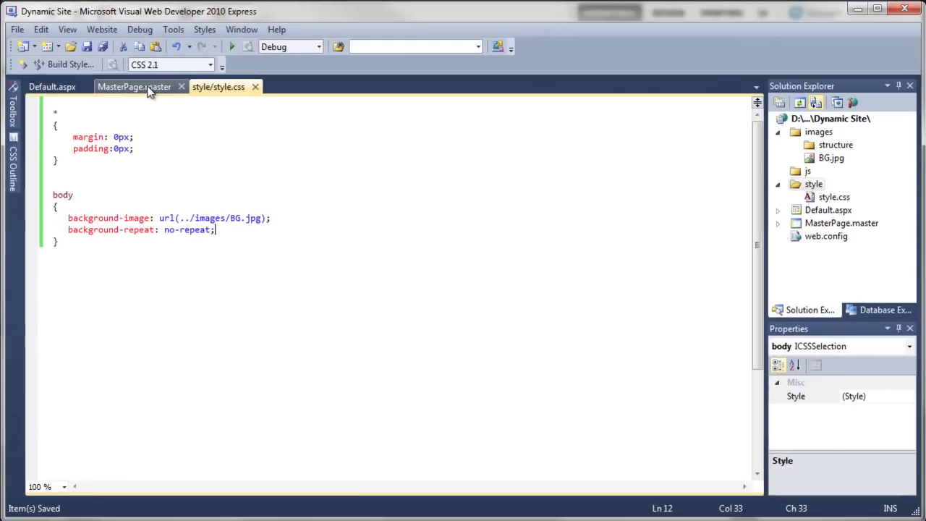
left_click(210, 135)
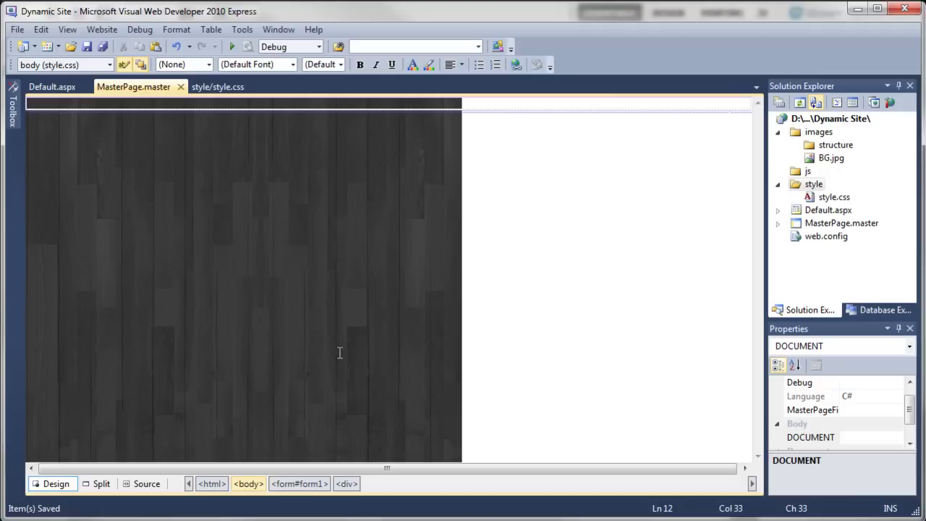
left_click(217, 87)
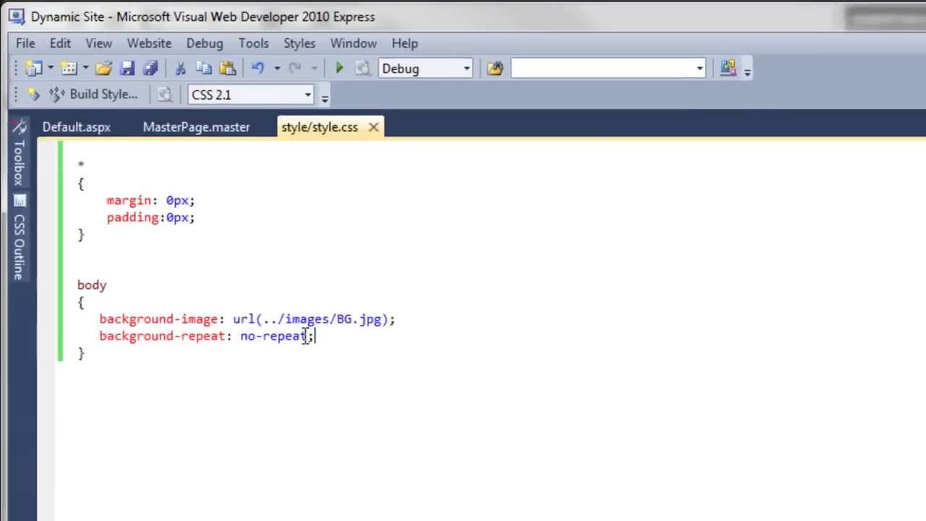
Change no-repeat to repeat in style.css, save, and preview the master page.
left_click_drag(266, 337, 243, 338)
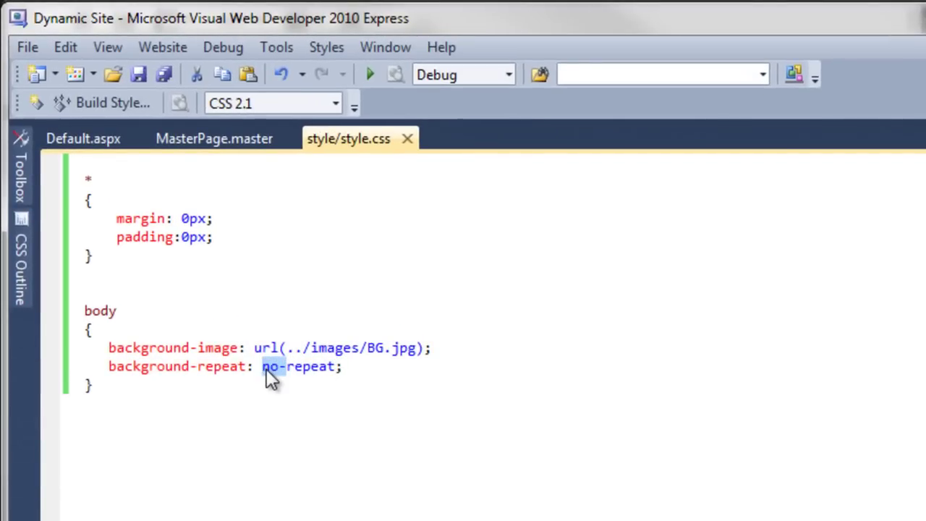
key("BackSpace")
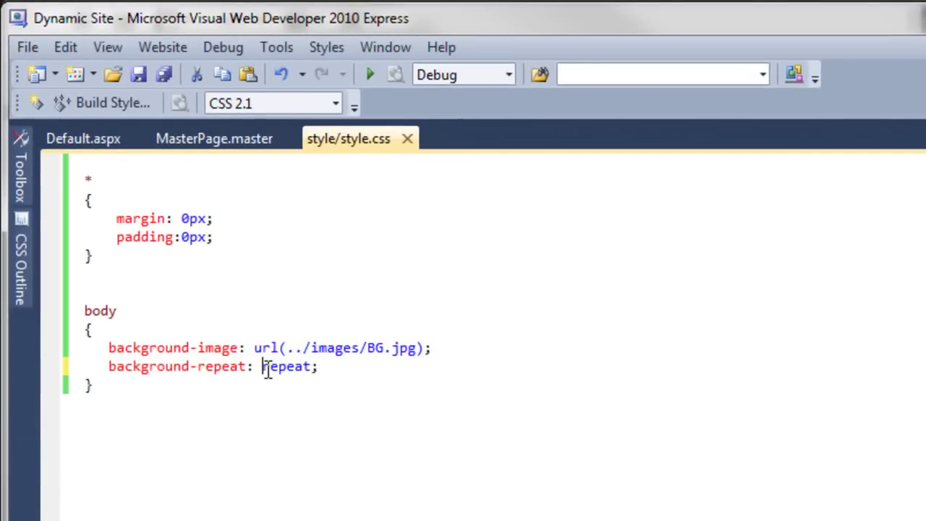
key("ctrl+s")
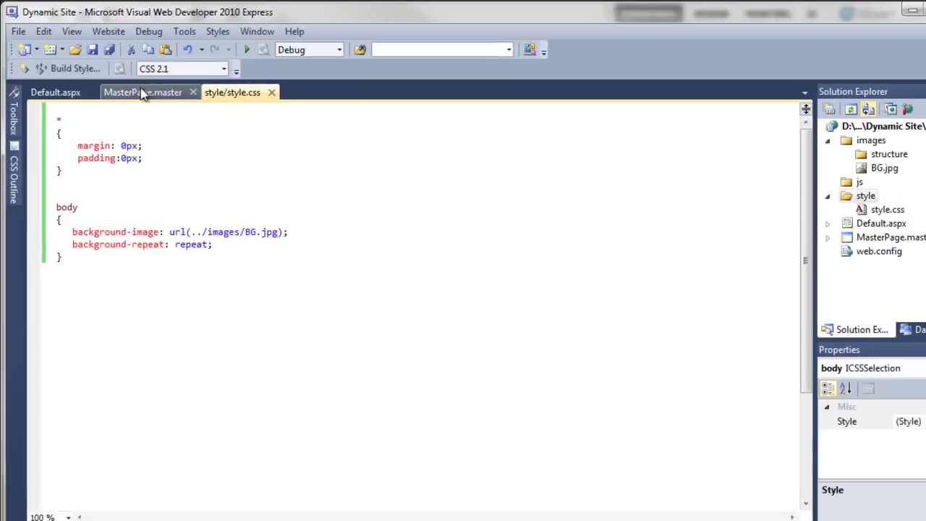
left_click(143, 92)
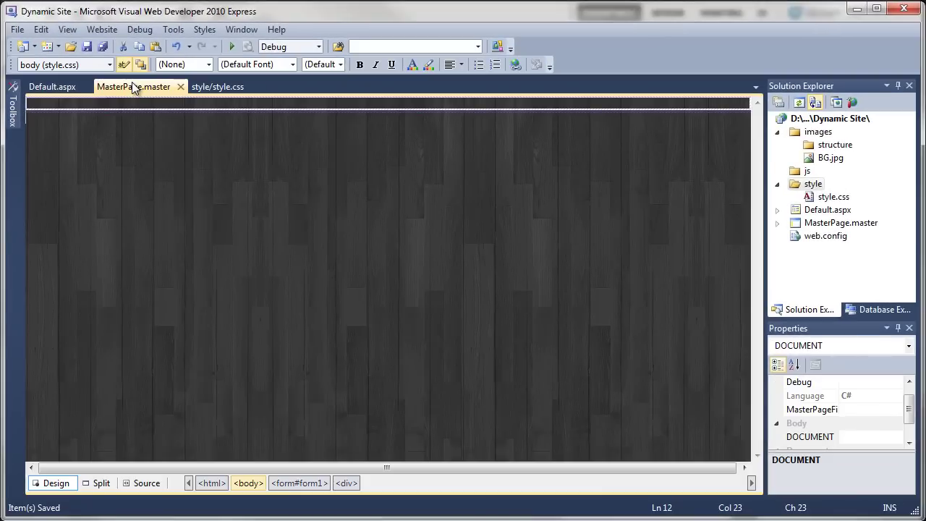